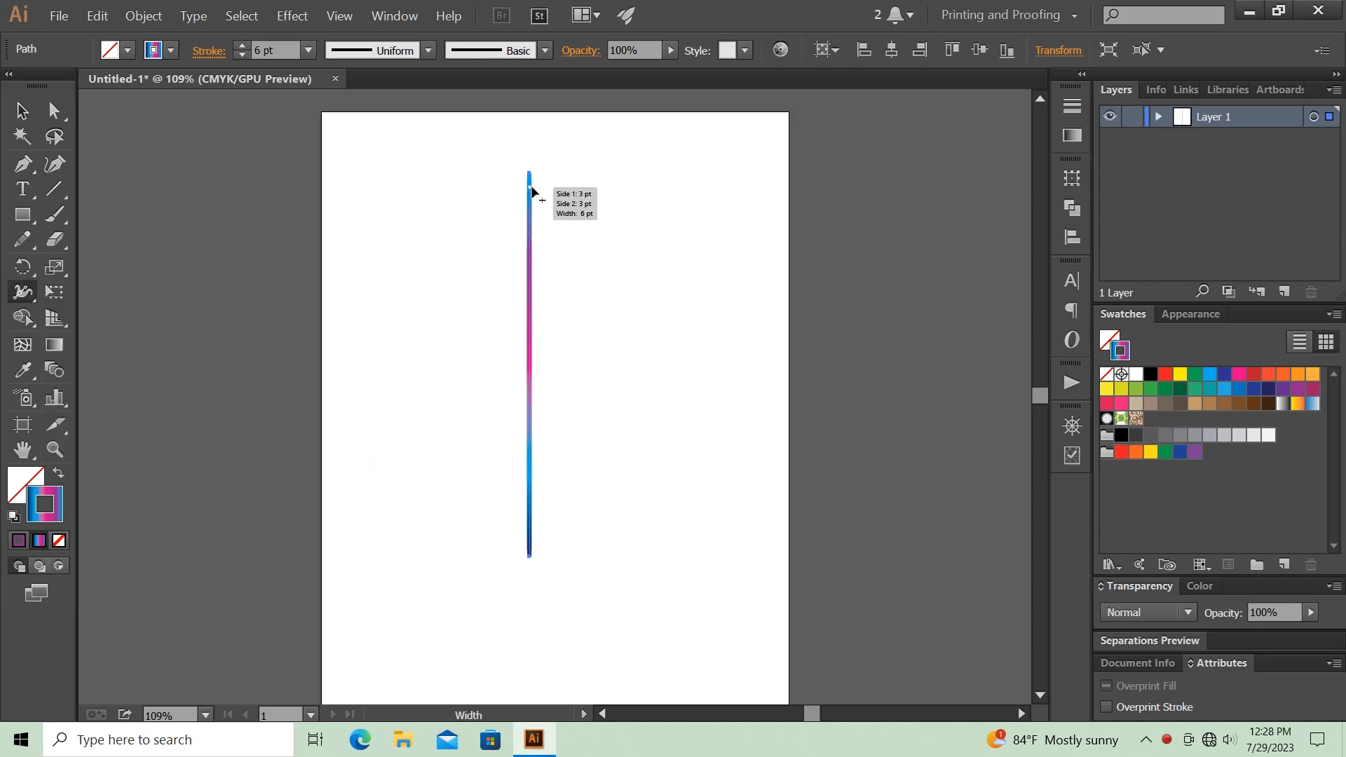
Shape the vertical gradient line into a symmetric vase with the Width tool: top about 325 pt, narrow neck, belly about 394 pt, narrow waist, wide rounded base
{"action": "left_click_drag", "start_coordinate": [530, 179], "coordinate": [653, 175]}
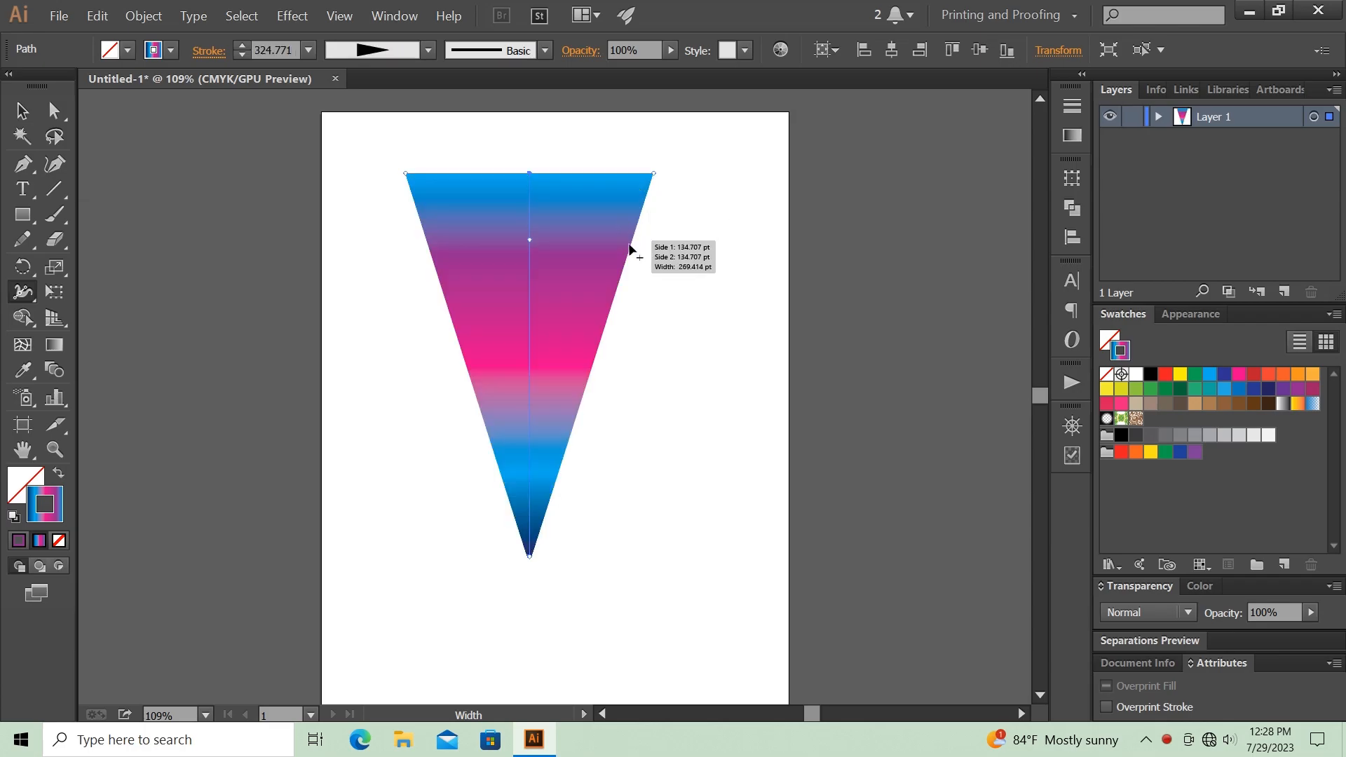
{"action": "left_click_drag", "start_coordinate": [629, 251], "coordinate": [564, 208]}
{"action": "left_click_drag", "start_coordinate": [556, 291], "coordinate": [565, 359]}
{"action": "left_click_drag", "start_coordinate": [530, 557], "coordinate": [660, 562]}
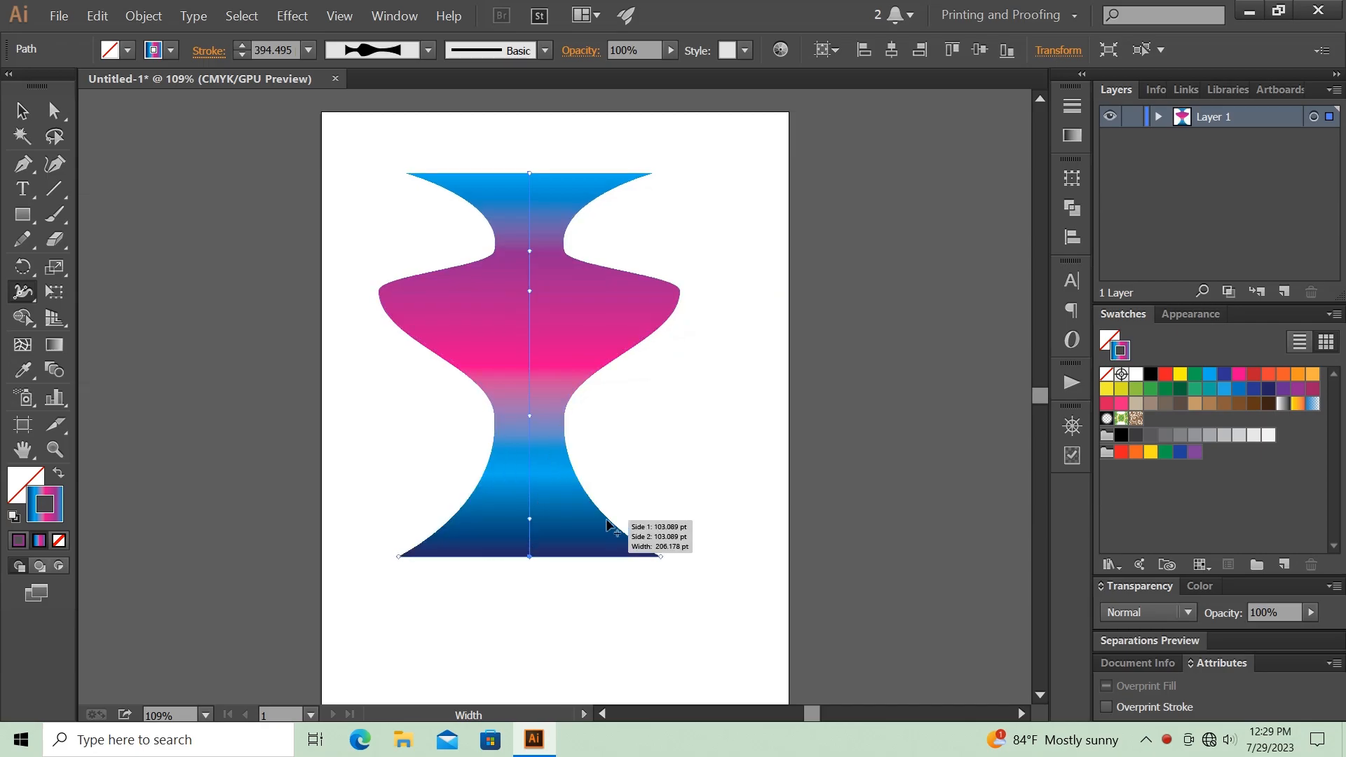
{"action": "left_click", "coordinate": [566, 464]}
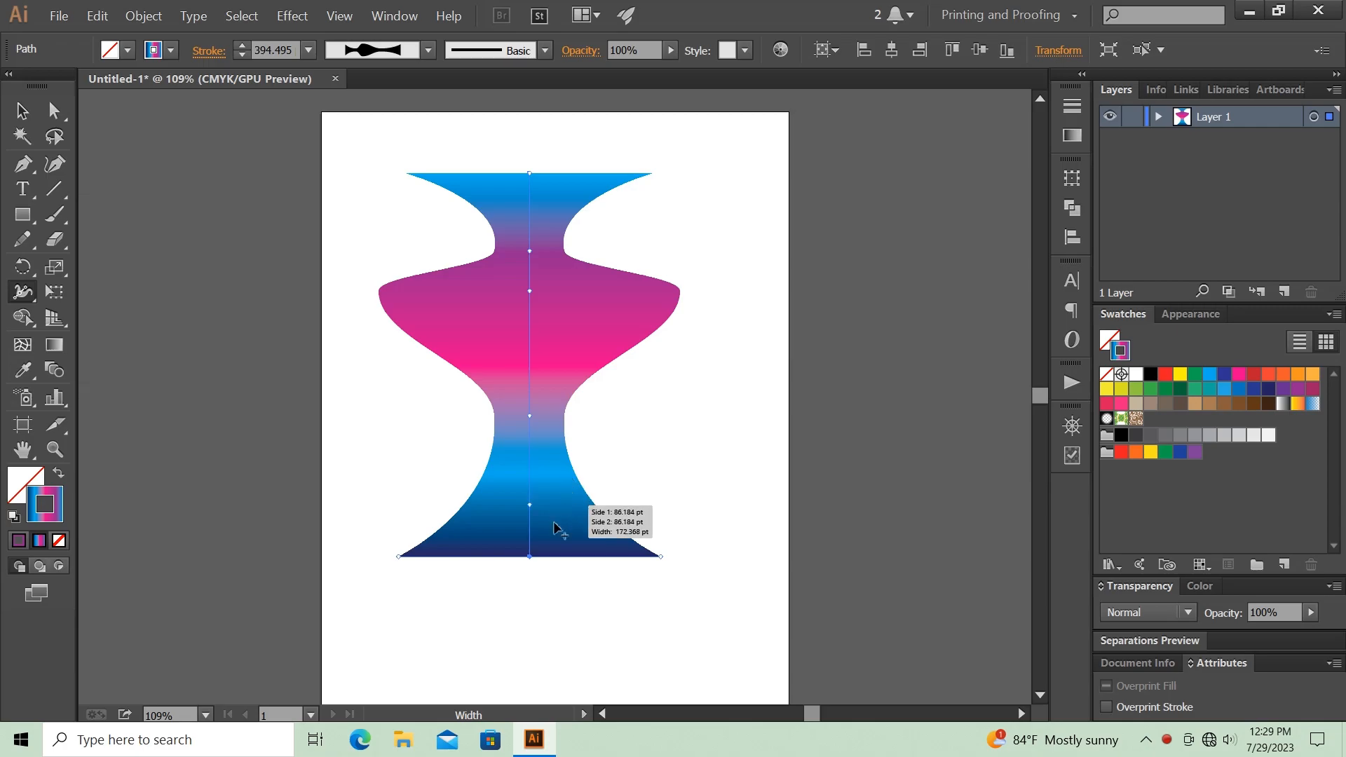
{"action": "left_click_drag", "start_coordinate": [529, 557], "coordinate": [529, 516]}
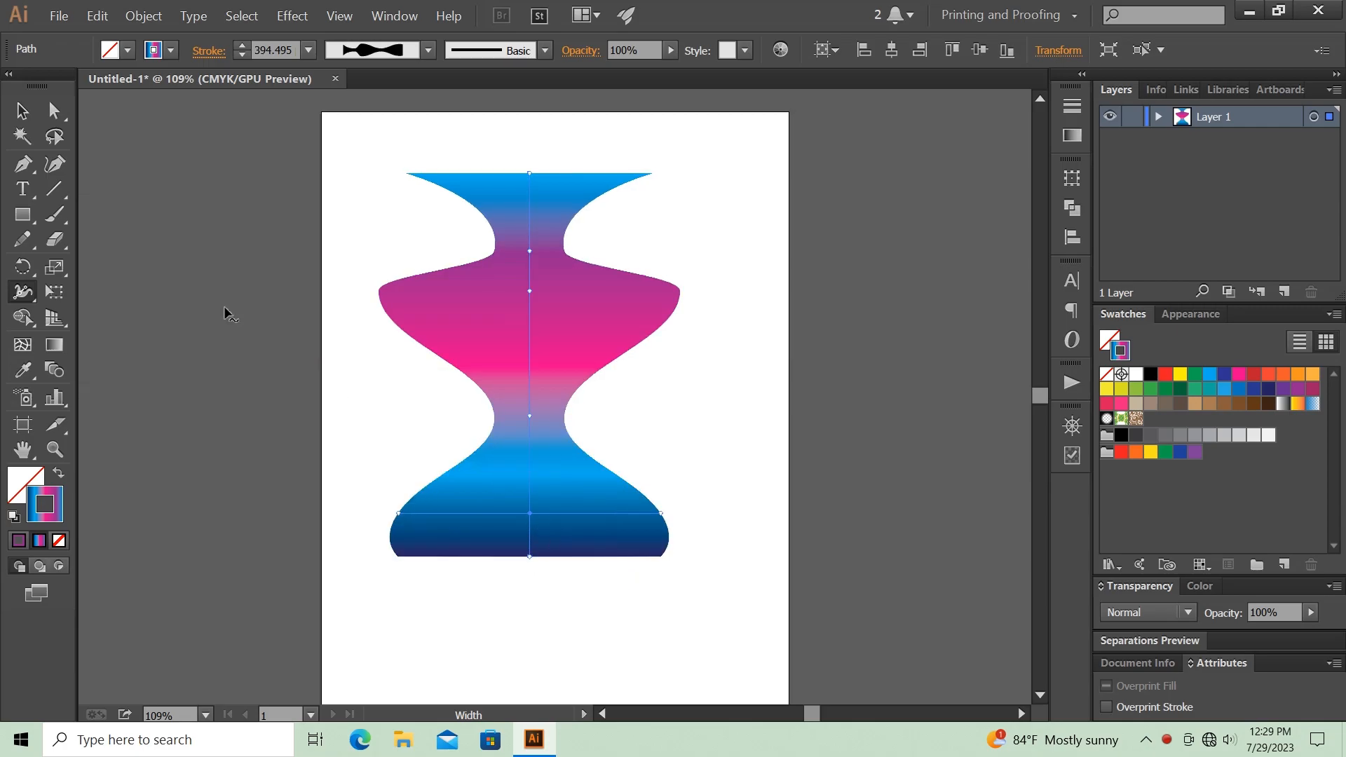
Centre the vase shape horizontally and vertically on the artboard, leaving it deselected
{"action": "left_click", "coordinate": [24, 111]}
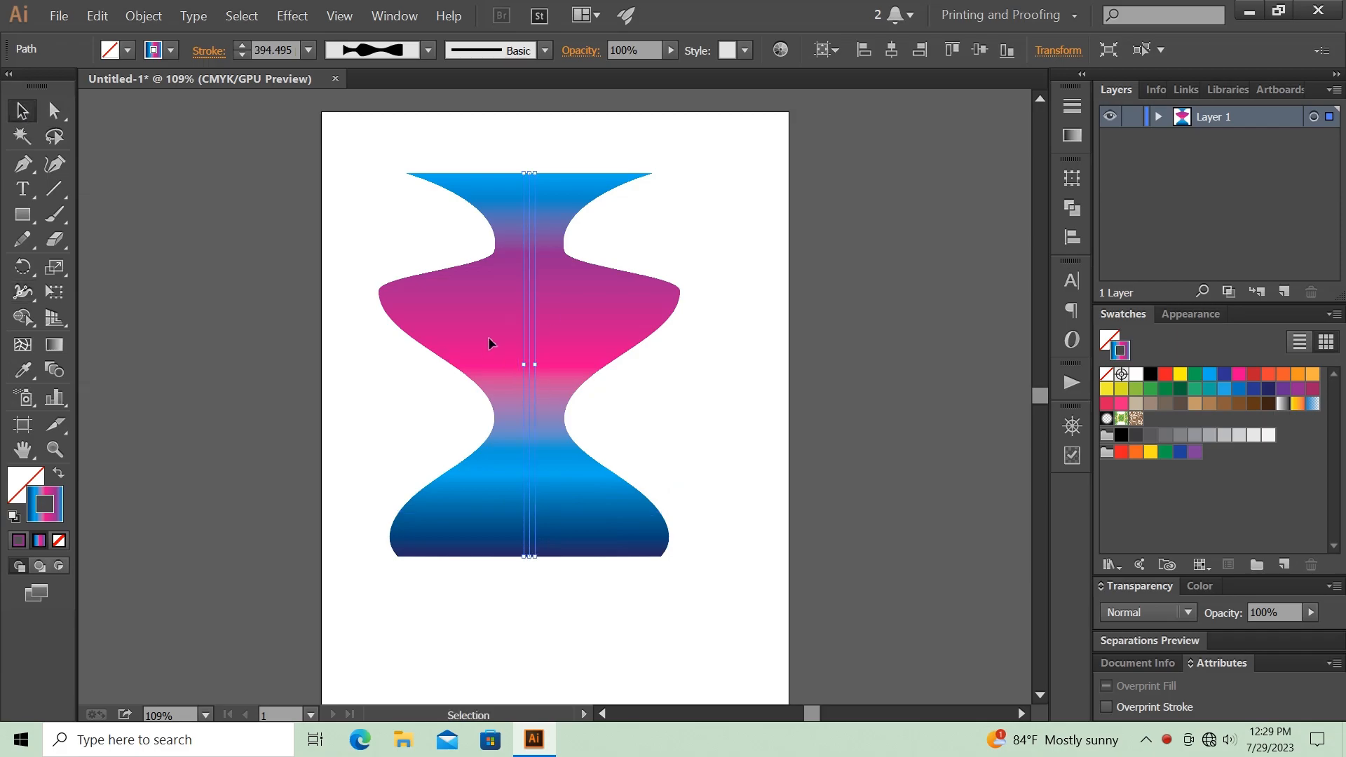
{"action": "left_click", "coordinate": [893, 49]}
{"action": "left_click", "coordinate": [979, 49]}
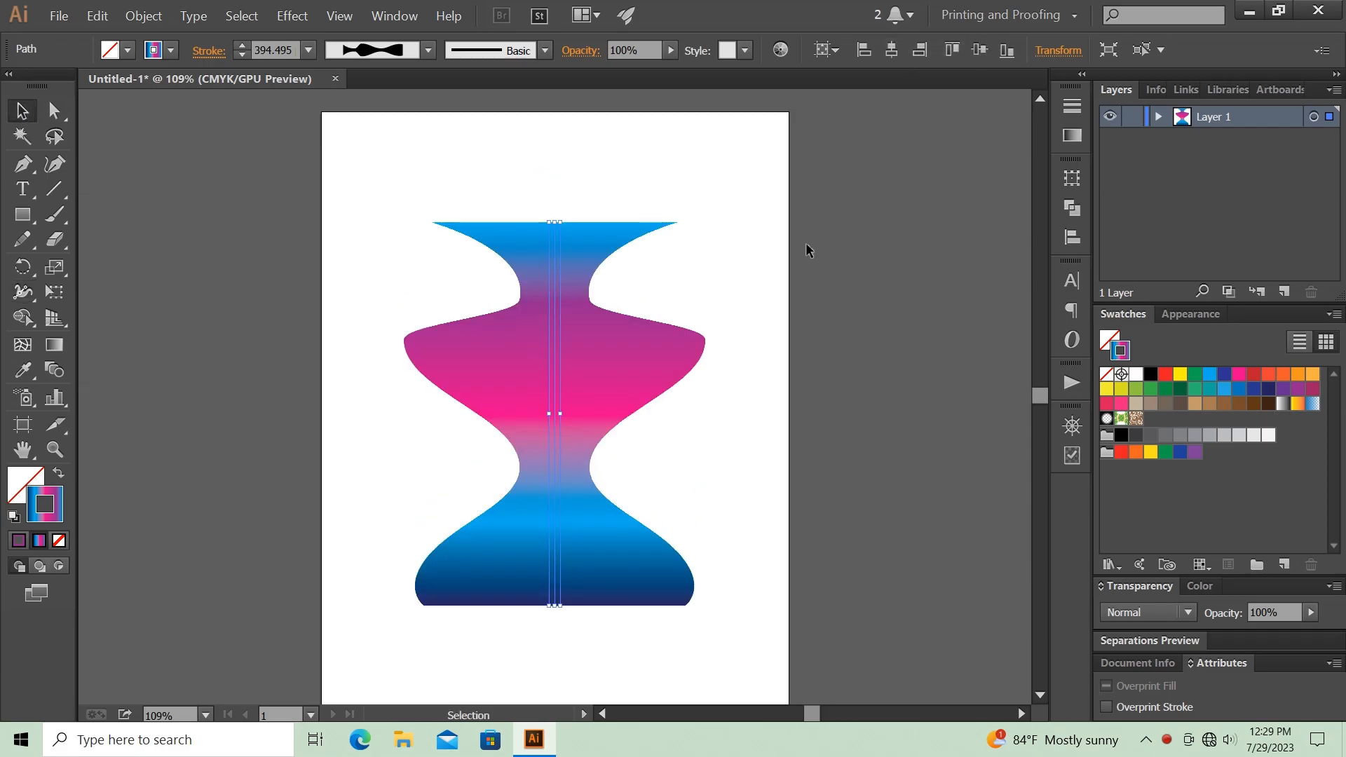
{"action": "left_click", "coordinate": [763, 269]}
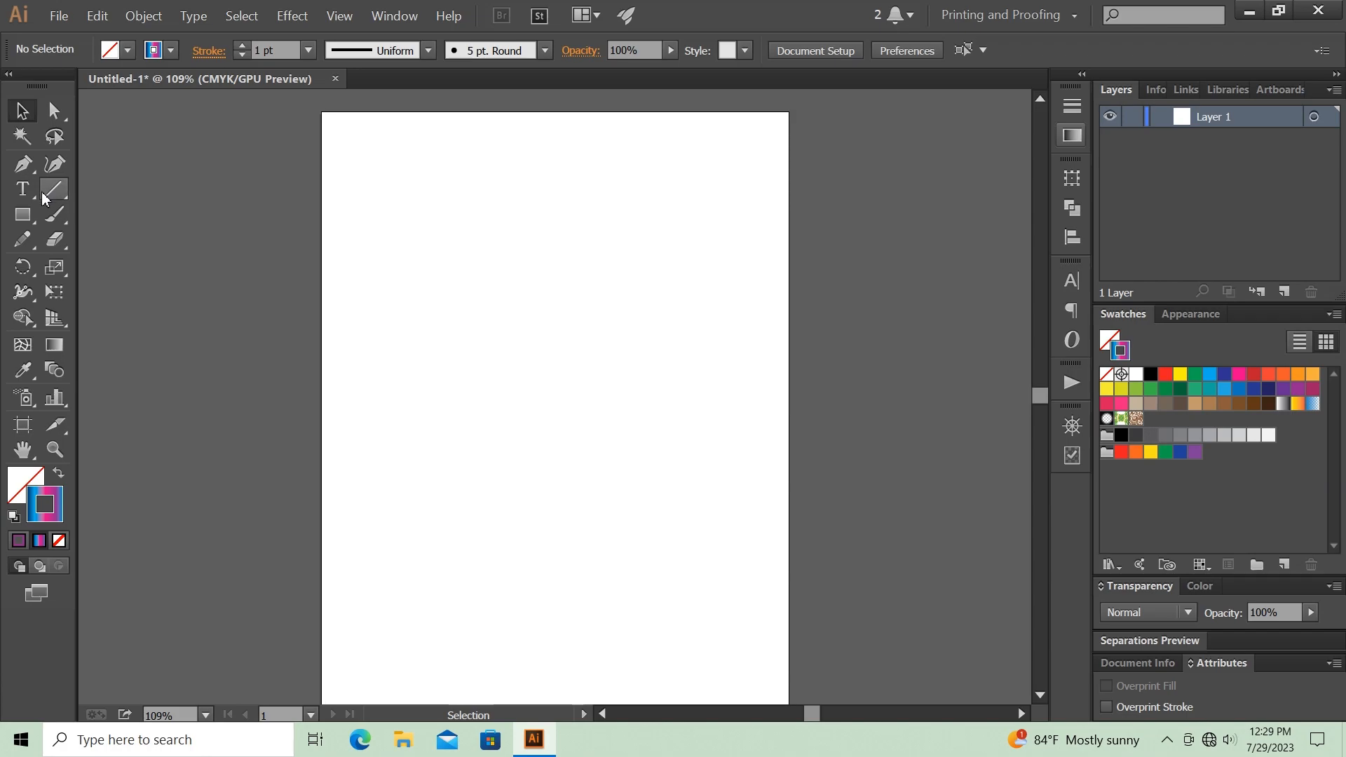
Draw a horizontal line spanning most of the artboard's width in its upper part and set its stroke to 6 pt
{"action": "left_click", "coordinate": [53, 191]}
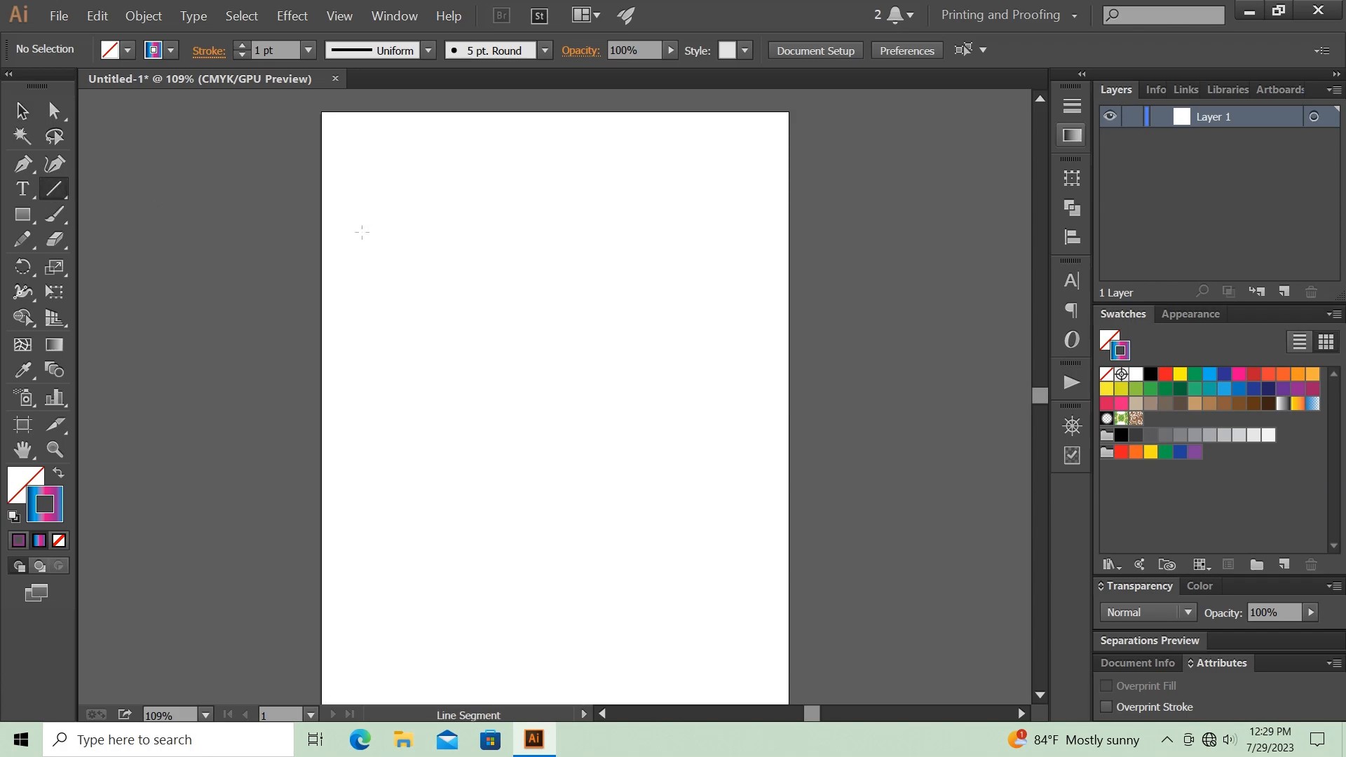
{"action": "left_click_drag", "start_coordinate": [363, 233], "coordinate": [745, 255]}
{"action": "left_click", "coordinate": [21, 110]}
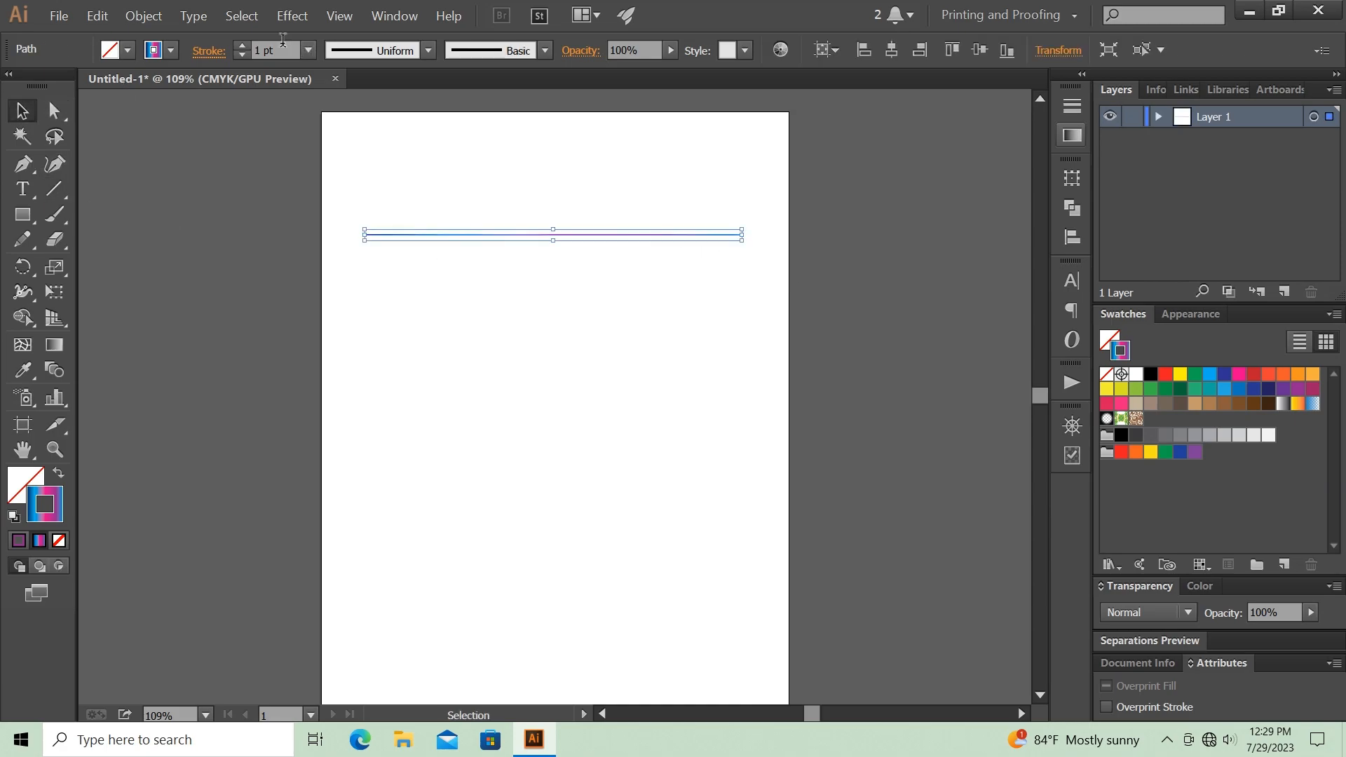
{"action": "left_click", "coordinate": [244, 46]}
{"action": "left_click", "coordinate": [243, 46]}
{"action": "left_click", "coordinate": [244, 46]}
{"action": "left_click", "coordinate": [243, 46]}
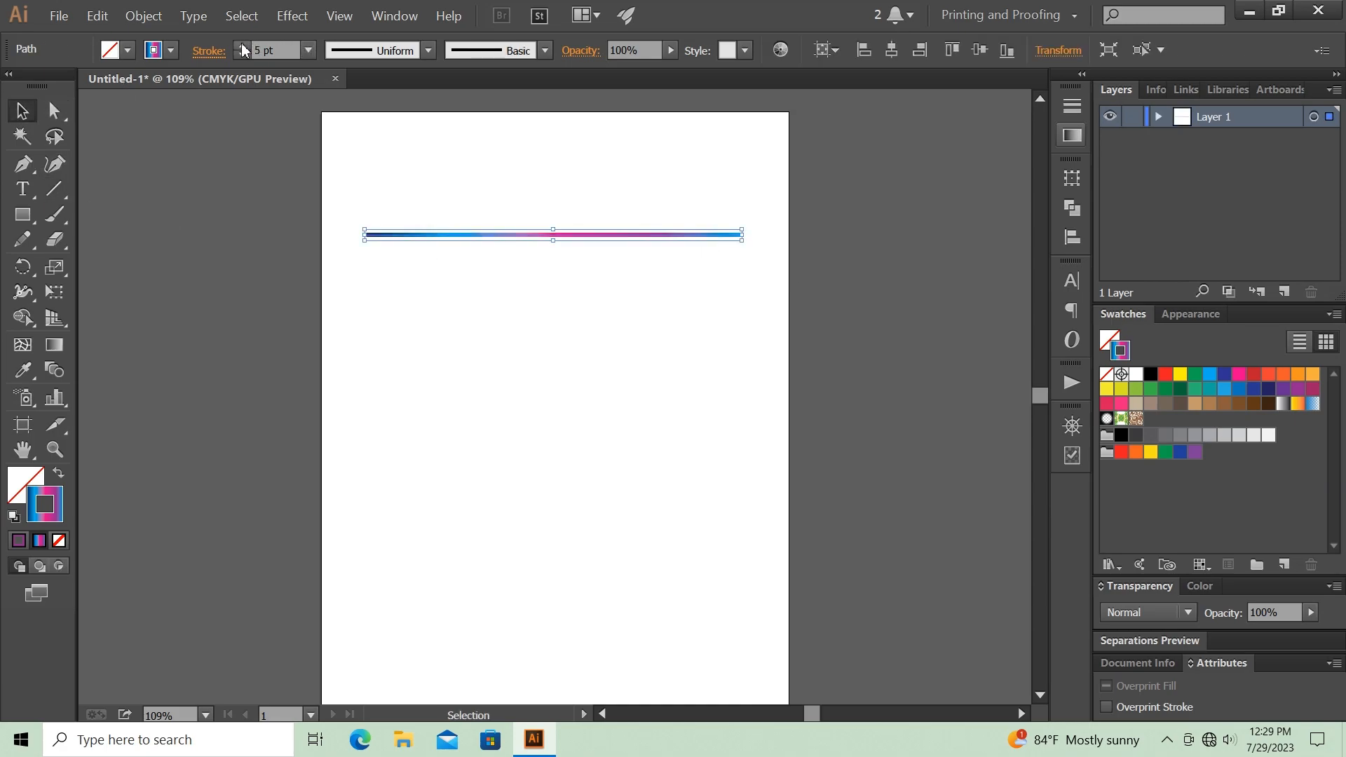
{"action": "left_click", "coordinate": [243, 46]}
Duplicate the line slightly below itself and repeat the copy down the page to build a stack of 36 evenly spaced lines
{"action": "left_click_drag", "start_coordinate": [526, 235], "coordinate": [527, 247]}
{"action": "key", "text": "ctrl+d"}
{"action": "key", "text": "ctrl+d"}
{"action": "key", "text": "ctrl+d"}
{"action": "key", "text": "ctrl+d"}
{"action": "key", "text": "ctrl+d"}
{"action": "key", "text": "ctrl+d"}
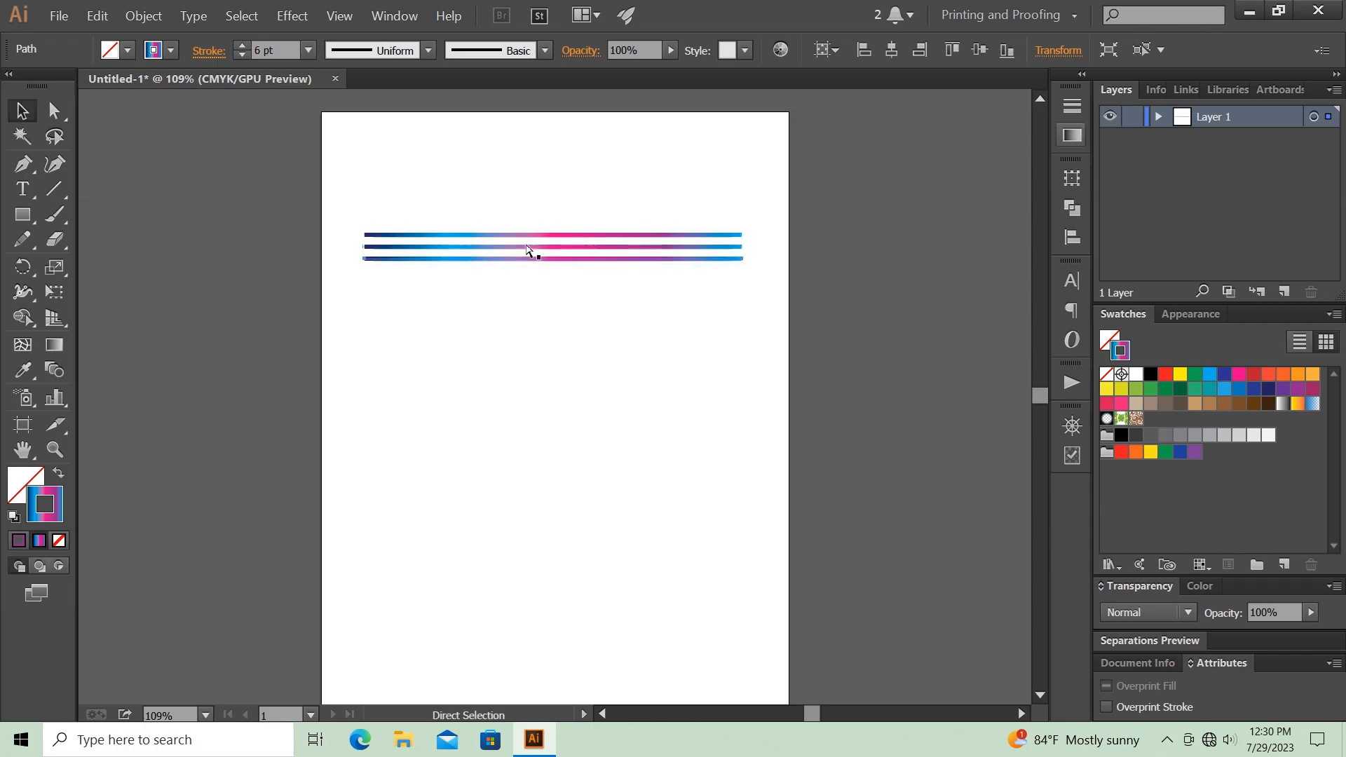
{"action": "key", "text": "ctrl+d"}
{"action": "key", "text": "ctrl+d"}
{"action": "key", "text": "ctrl+d"}
{"action": "key", "text": "ctrl+d"}
{"action": "key", "text": "ctrl+d"}
{"action": "key", "text": "ctrl+d"}
{"action": "key", "text": "ctrl+d"}
{"action": "key", "text": "ctrl+d"}
{"action": "key", "text": "ctrl+d"}
{"action": "key", "text": "ctrl+d"}
{"action": "key", "text": "ctrl+d"}
{"action": "key", "text": "ctrl+d"}
{"action": "key", "text": "ctrl+d"}
{"action": "key", "text": "ctrl+d"}
{"action": "key", "text": "ctrl+d"}
{"action": "key", "text": "ctrl+d"}
{"action": "key", "text": "ctrl+d"}
{"action": "key", "text": "ctrl+d"}
{"action": "key", "text": "ctrl+d"}
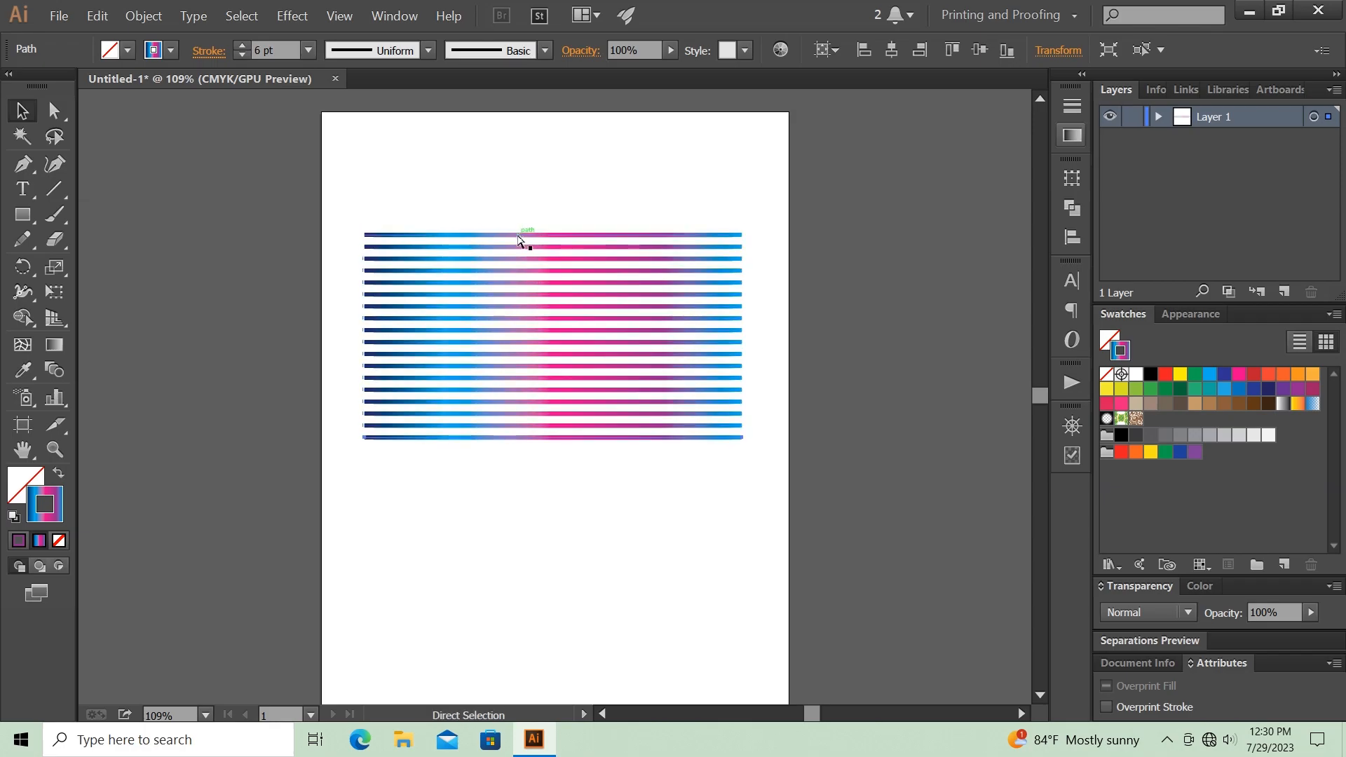
{"action": "key", "text": "ctrl+d"}
{"action": "key", "text": "ctrl+d"}
{"action": "key", "text": "ctrl+d"}
{"action": "key", "text": "ctrl+d"}
{"action": "key", "text": "ctrl+d"}
{"action": "key", "text": "ctrl+d"}
{"action": "key", "text": "ctrl+d"}
{"action": "key", "text": "ctrl+d"}
{"action": "key", "text": "ctrl+d"}
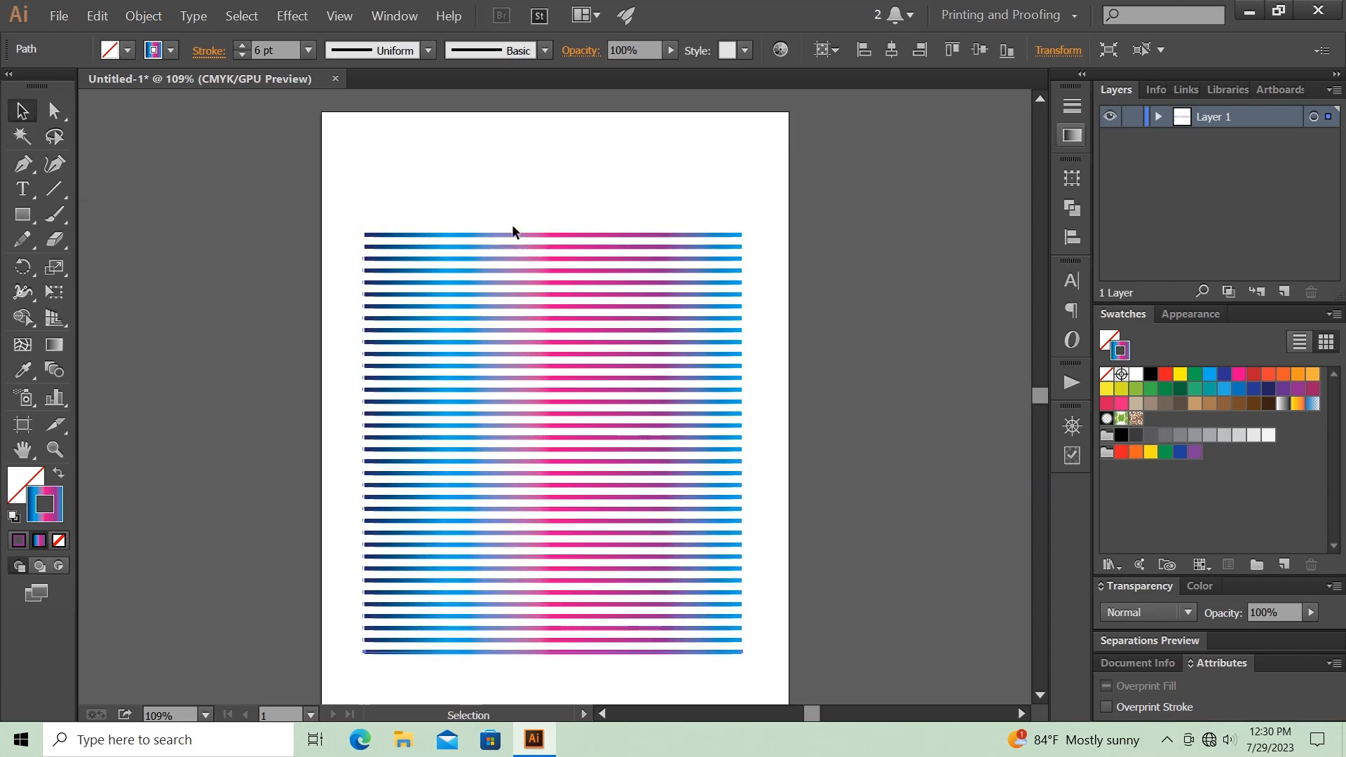
{"action": "left_click", "coordinate": [436, 214]}
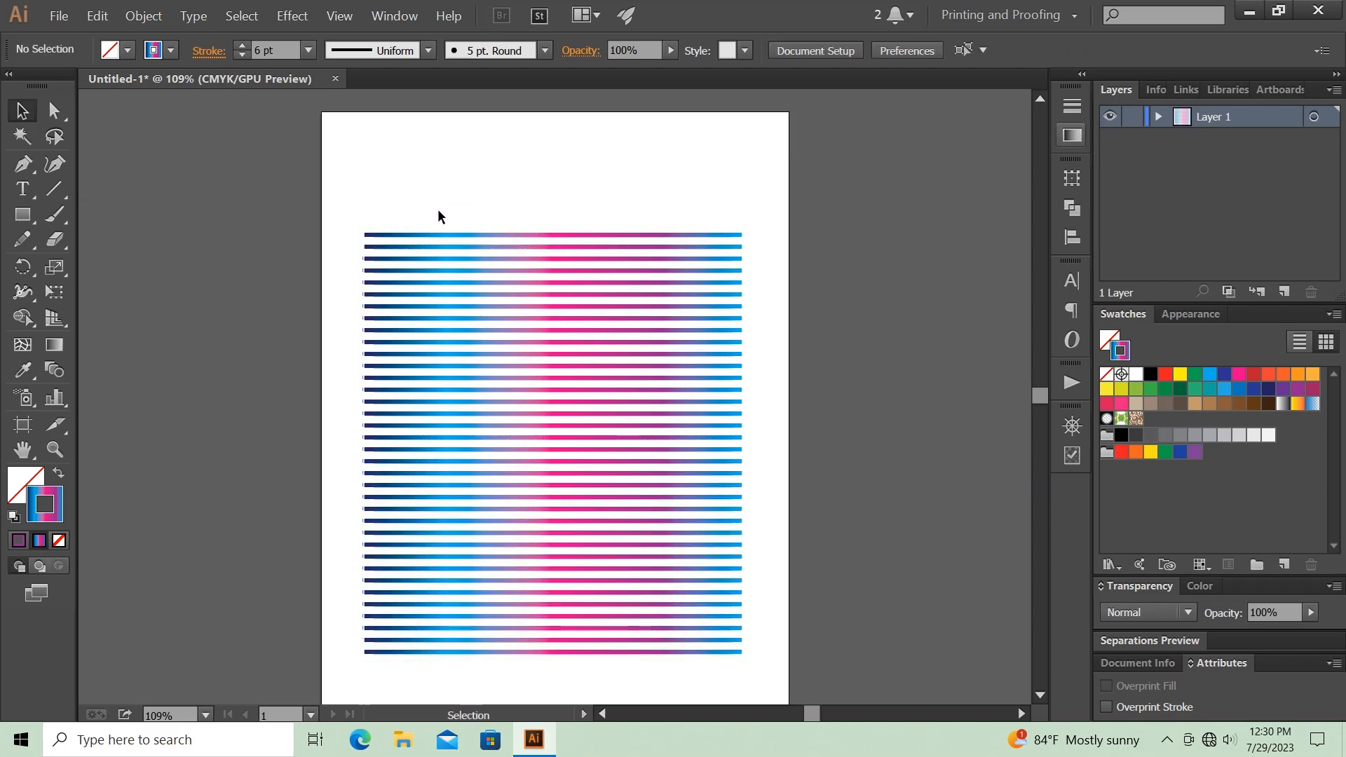
Select all the horizontal lines and distort them with Warp tool strokes through the blue left part, the centre and the right edge
{"action": "left_click_drag", "start_coordinate": [335, 203], "coordinate": [769, 674]}
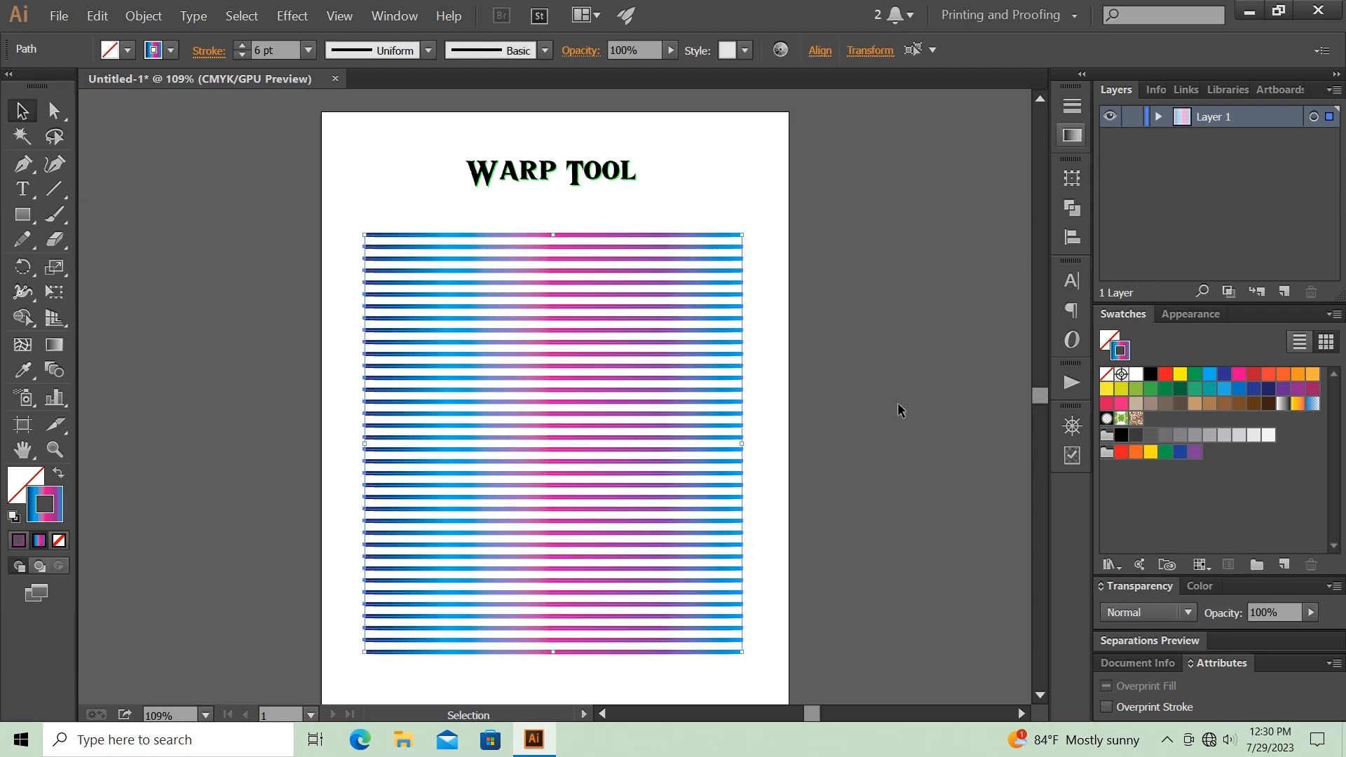
{"action": "left_click", "coordinate": [23, 292]}
{"action": "left_click", "coordinate": [109, 317]}
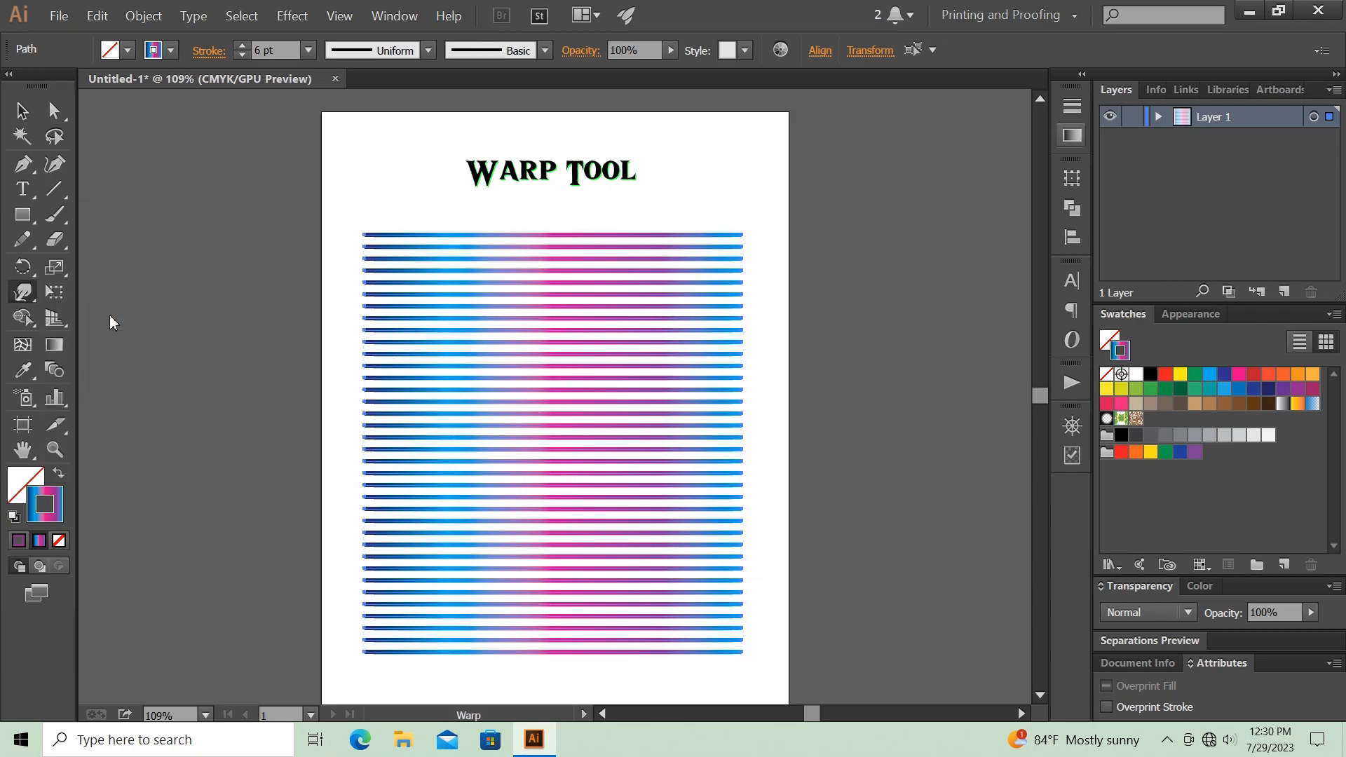
{"action": "left_click_drag", "start_coordinate": [391, 259], "coordinate": [428, 571]}
{"action": "mouse_move", "coordinate": [505, 286]}
{"action": "left_mouse_down"}
{"action": "mouse_move", "coordinate": [504, 609]}
{"action": "mouse_move", "coordinate": [670, 407]}
{"action": "mouse_move", "coordinate": [595, 319]}
{"action": "mouse_move", "coordinate": [581, 387]}
{"action": "left_mouse_up"}
{"action": "mouse_move", "coordinate": [708, 614]}
{"action": "left_mouse_down"}
{"action": "mouse_move", "coordinate": [693, 547]}
{"action": "mouse_move", "coordinate": [728, 487]}
{"action": "mouse_move", "coordinate": [745, 392]}
{"action": "left_mouse_up"}
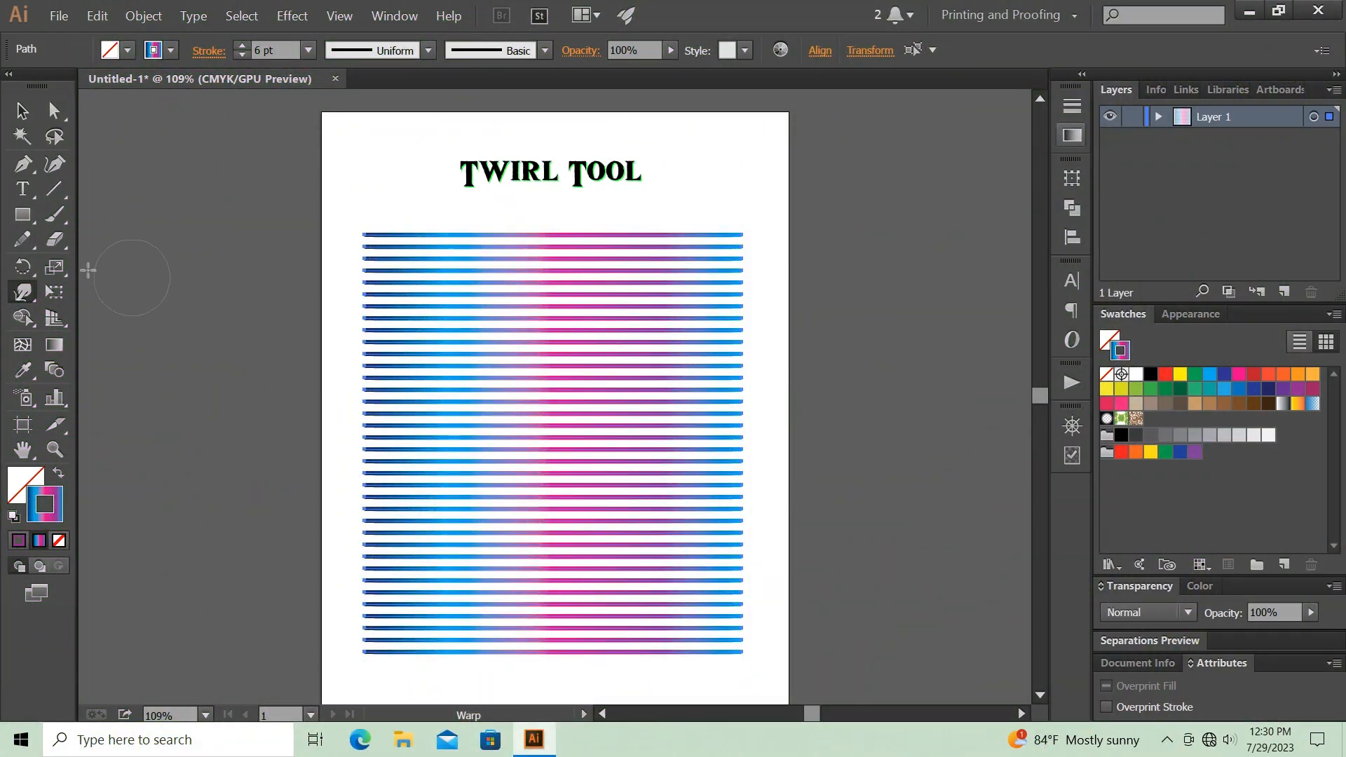
Twist the selected lines with the Twirl tool at several spots spread across the stack
{"action": "mouse_move", "coordinate": [23, 292]}
{"action": "left_mouse_down"}
{"action": "mouse_move", "coordinate": [88, 358]}
{"action": "mouse_move", "coordinate": [116, 344]}
{"action": "left_mouse_up"}
{"action": "left_click_drag", "start_coordinate": [431, 298], "coordinate": [434, 301]}
{"action": "left_click_drag", "start_coordinate": [499, 370], "coordinate": [501, 371]}
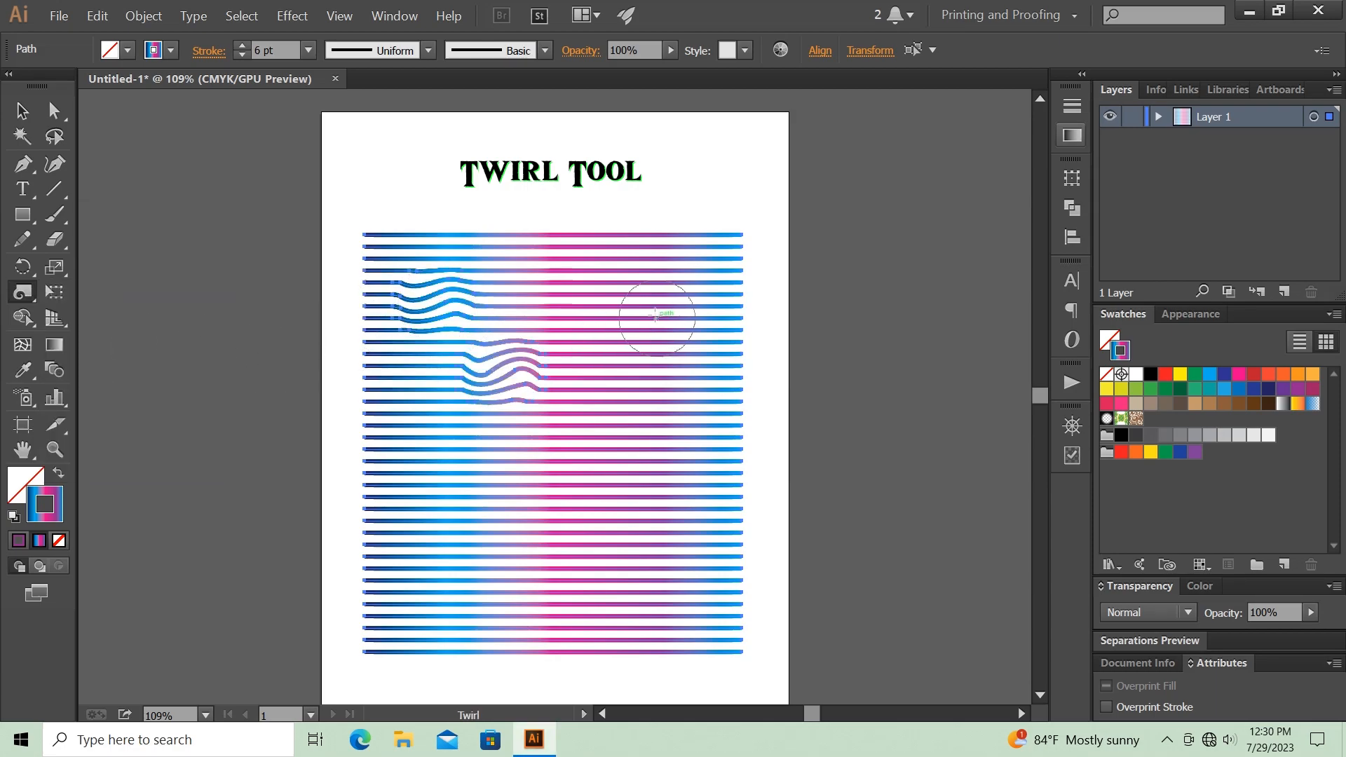
{"action": "left_click_drag", "start_coordinate": [656, 318], "coordinate": [654, 319]}
{"action": "mouse_move", "coordinate": [450, 456]}
{"action": "left_mouse_down"}
{"action": "mouse_move", "coordinate": [438, 496]}
{"action": "mouse_move", "coordinate": [463, 549]}
{"action": "mouse_move", "coordinate": [522, 568]}
{"action": "mouse_move", "coordinate": [540, 512]}
{"action": "mouse_move", "coordinate": [509, 477]}
{"action": "left_mouse_up"}
{"action": "mouse_move", "coordinate": [607, 459]}
{"action": "left_mouse_down"}
{"action": "mouse_move", "coordinate": [683, 483]}
{"action": "mouse_move", "coordinate": [671, 445]}
{"action": "mouse_move", "coordinate": [616, 456]}
{"action": "left_mouse_up"}
{"action": "mouse_move", "coordinate": [604, 581]}
{"action": "left_mouse_down"}
{"action": "mouse_move", "coordinate": [641, 592]}
{"action": "mouse_move", "coordinate": [561, 617]}
{"action": "mouse_move", "coordinate": [420, 596]}
{"action": "mouse_move", "coordinate": [452, 582]}
{"action": "left_mouse_up"}
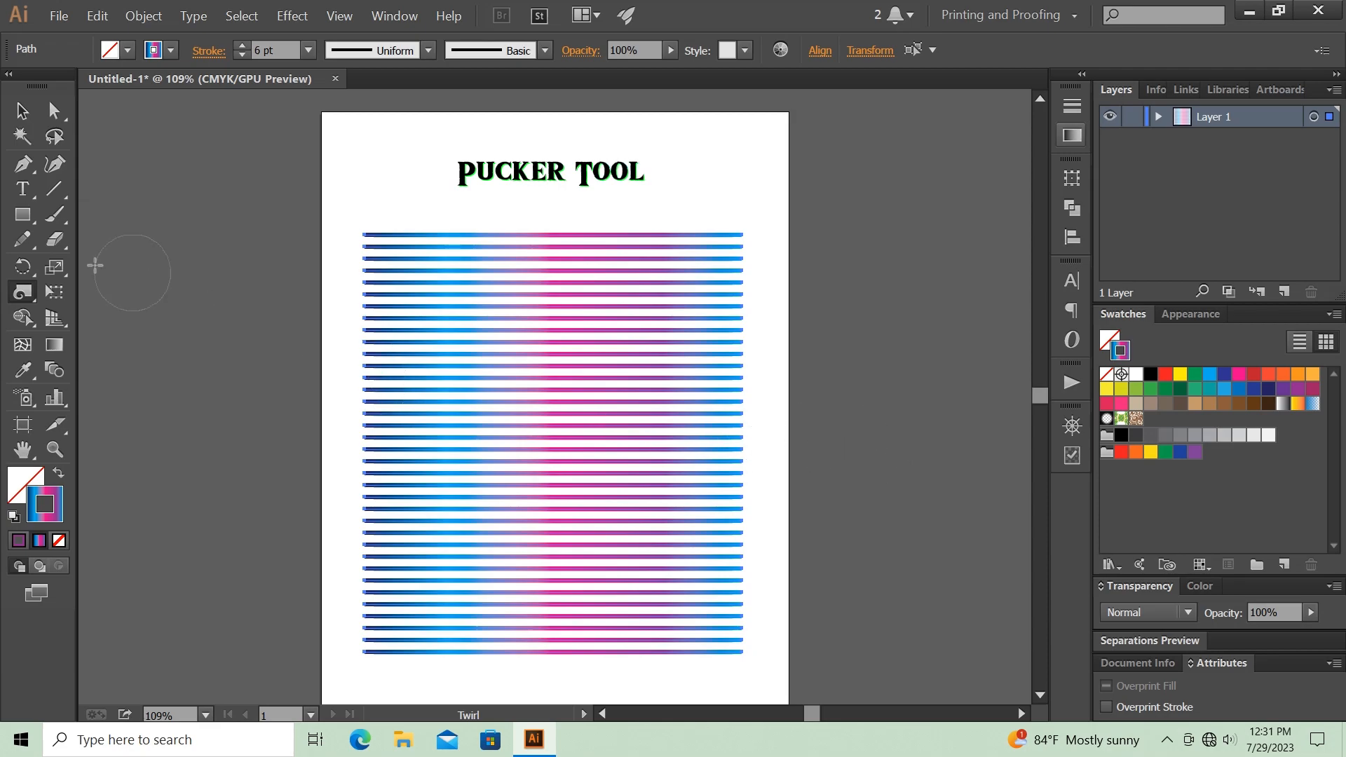
Pinch the selected lines together with the Pucker tool at several spots from the upper left to the lower right of the stack
{"action": "left_click", "coordinate": [22, 293]}
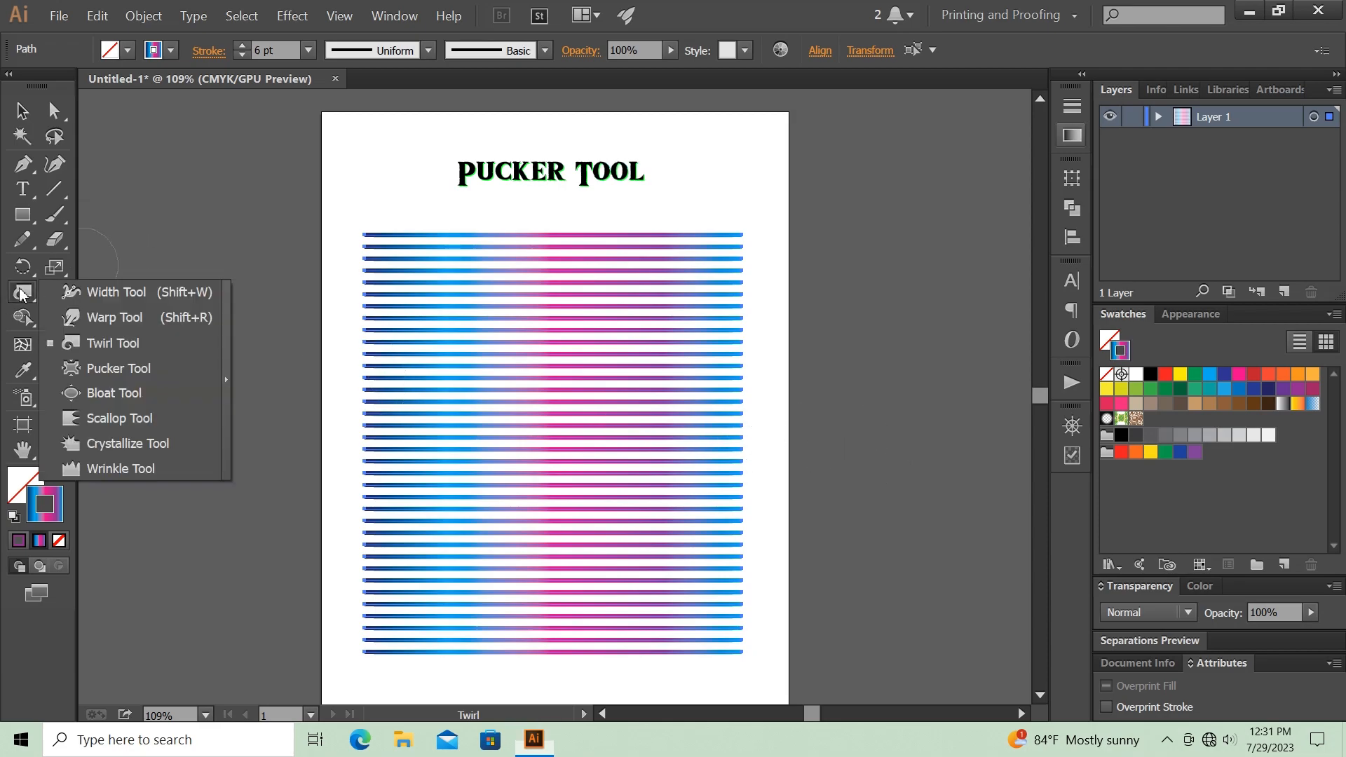
{"action": "left_click", "coordinate": [115, 369]}
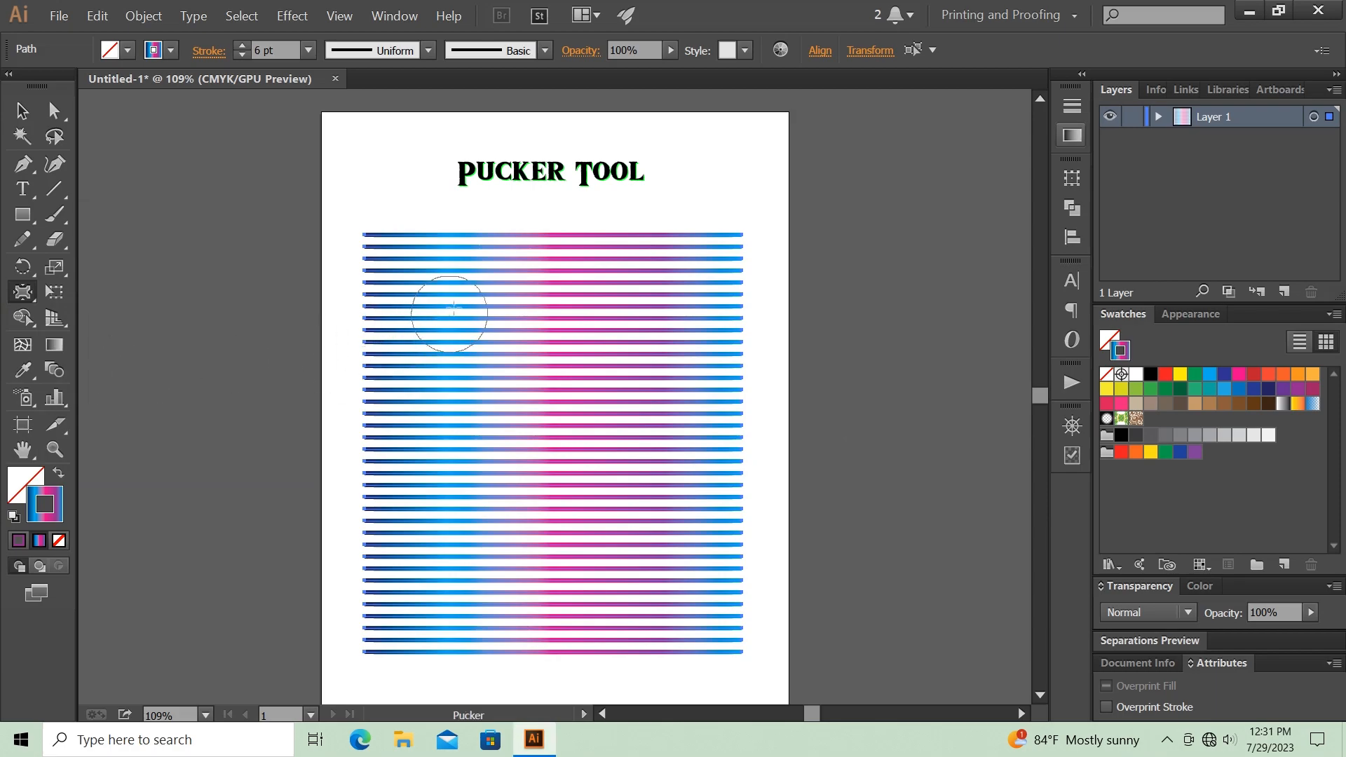
{"action": "mouse_move", "coordinate": [455, 307]}
{"action": "left_mouse_down"}
{"action": "mouse_move", "coordinate": [459, 342]}
{"action": "mouse_move", "coordinate": [551, 355]}
{"action": "mouse_move", "coordinate": [609, 332]}
{"action": "left_mouse_up"}
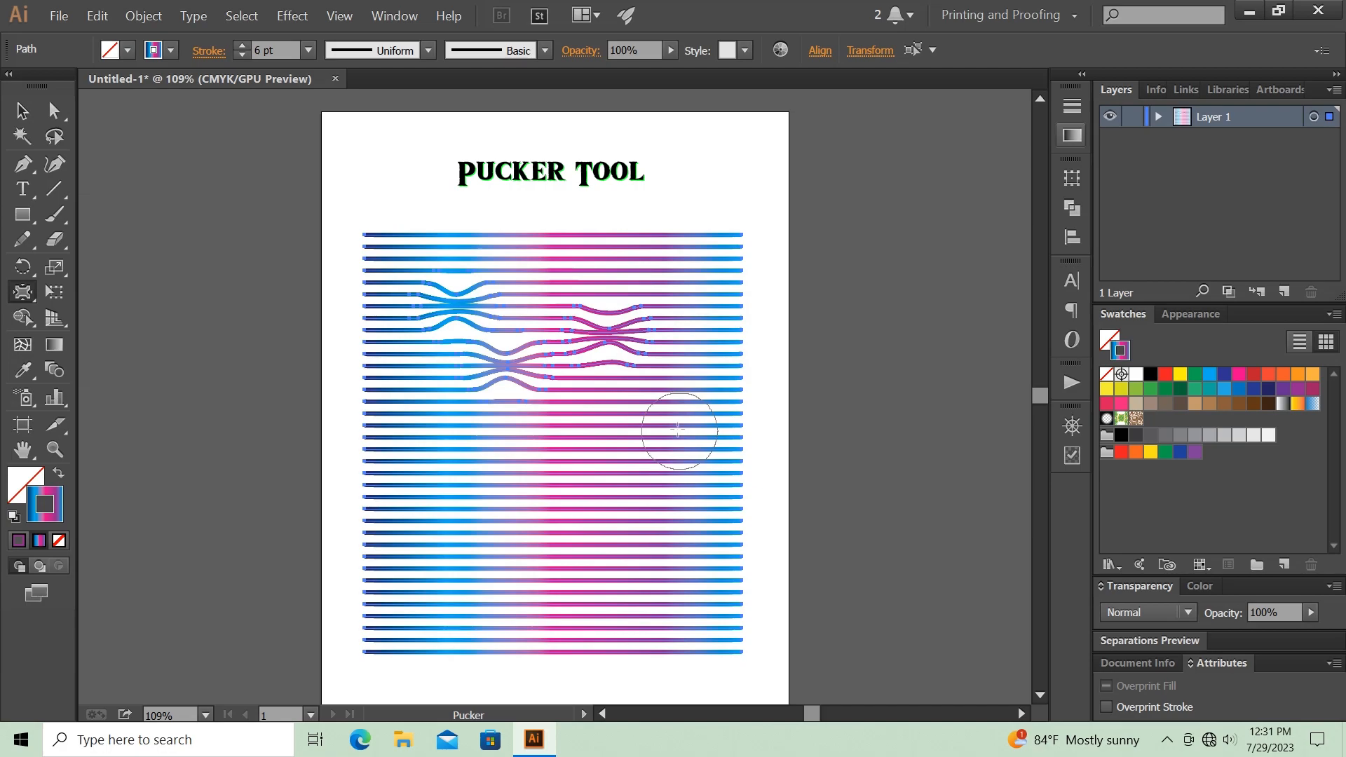
{"action": "left_click_drag", "start_coordinate": [679, 430], "coordinate": [679, 429]}
{"action": "left_click_drag", "start_coordinate": [421, 407], "coordinate": [433, 540]}
{"action": "left_click_drag", "start_coordinate": [544, 483], "coordinate": [545, 485]}
{"action": "left_click_drag", "start_coordinate": [554, 561], "coordinate": [609, 596]}
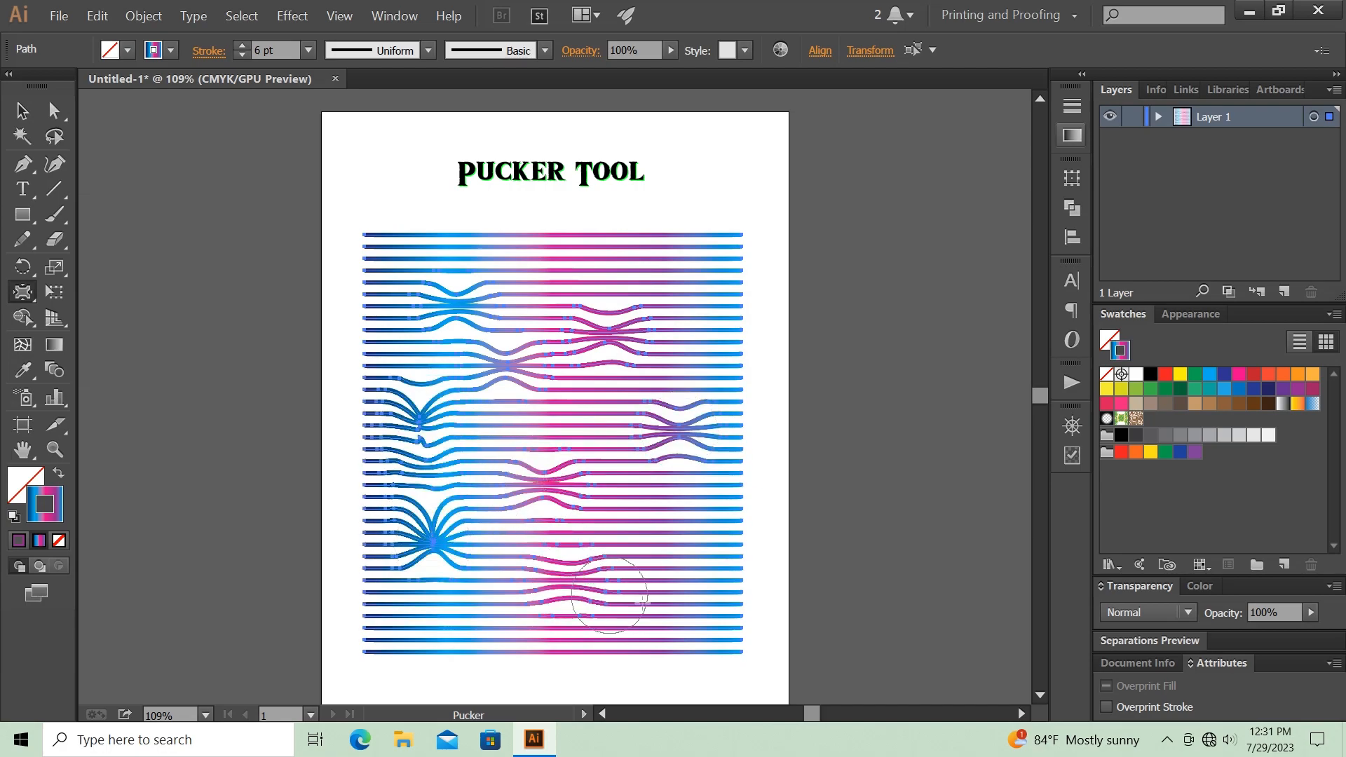
{"action": "left_click_drag", "start_coordinate": [703, 620], "coordinate": [651, 495]}
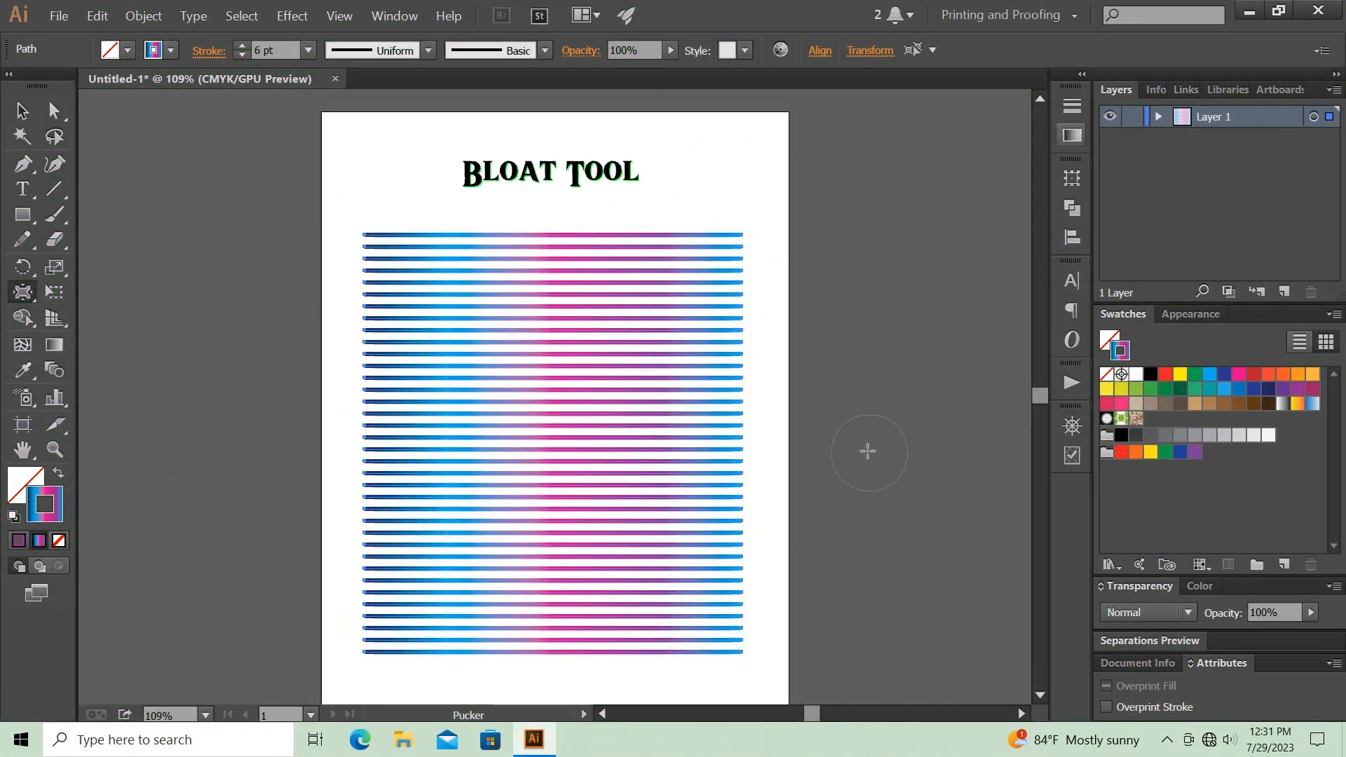
Bulge the selected lines apart with the Bloat tool at several spots across the upper and lower halves of the stack
{"action": "left_click", "coordinate": [23, 292]}
{"action": "left_click", "coordinate": [102, 397]}
{"action": "left_click", "coordinate": [436, 316]}
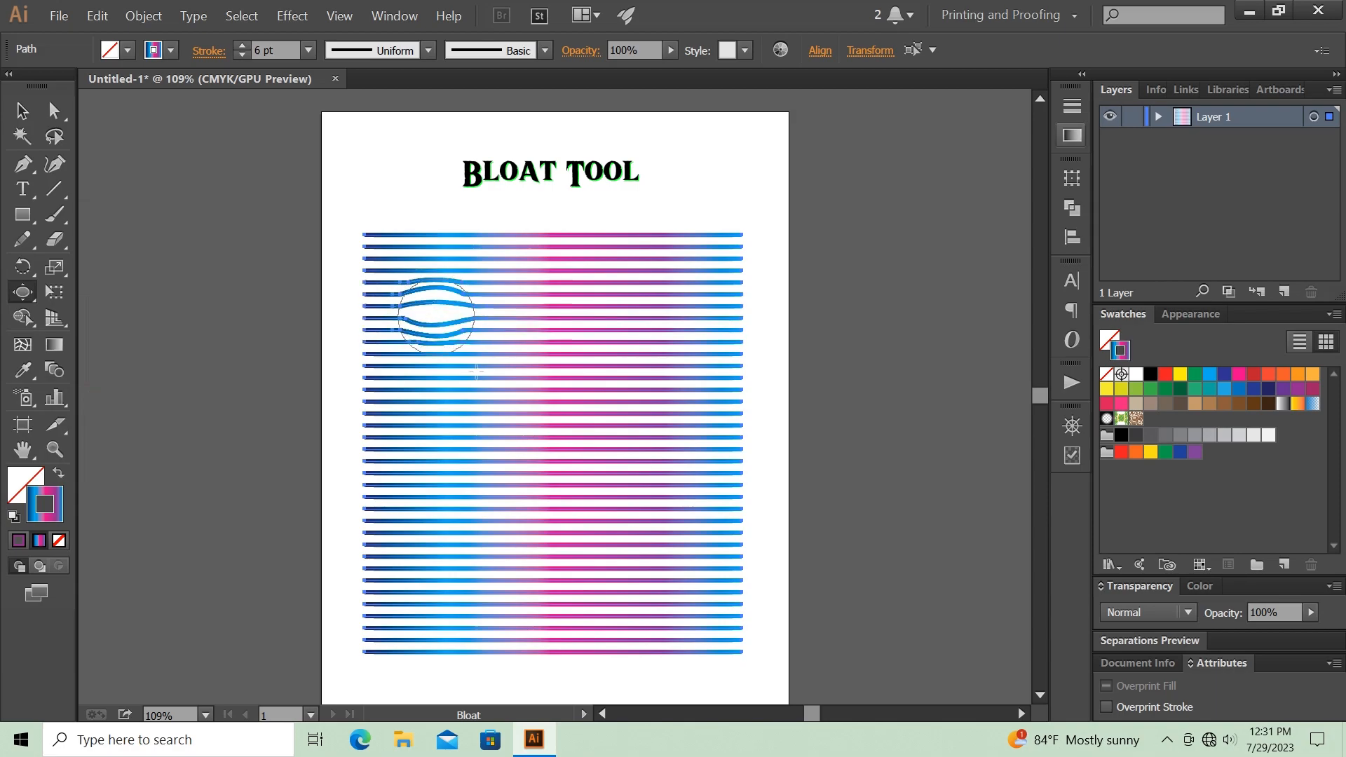
{"action": "left_click", "coordinate": [490, 389]}
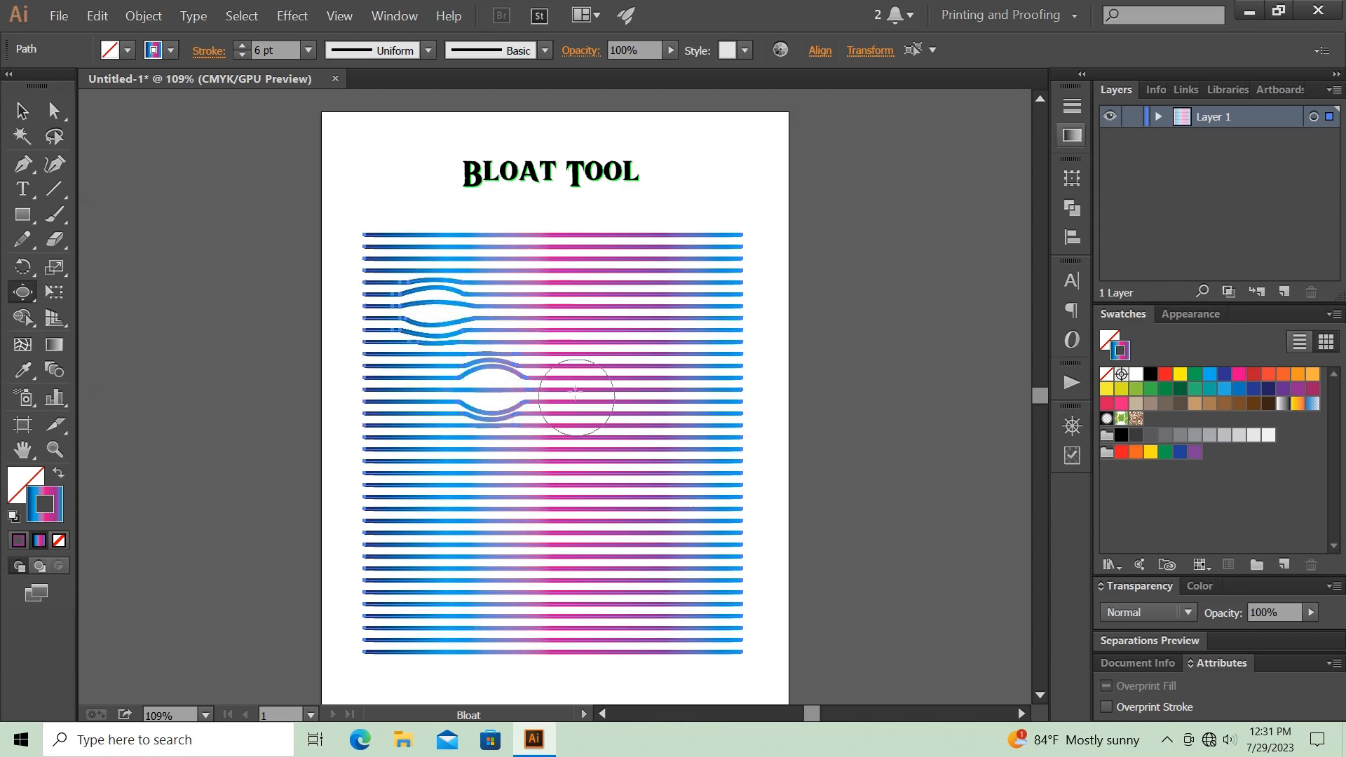
{"action": "left_click", "coordinate": [574, 397]}
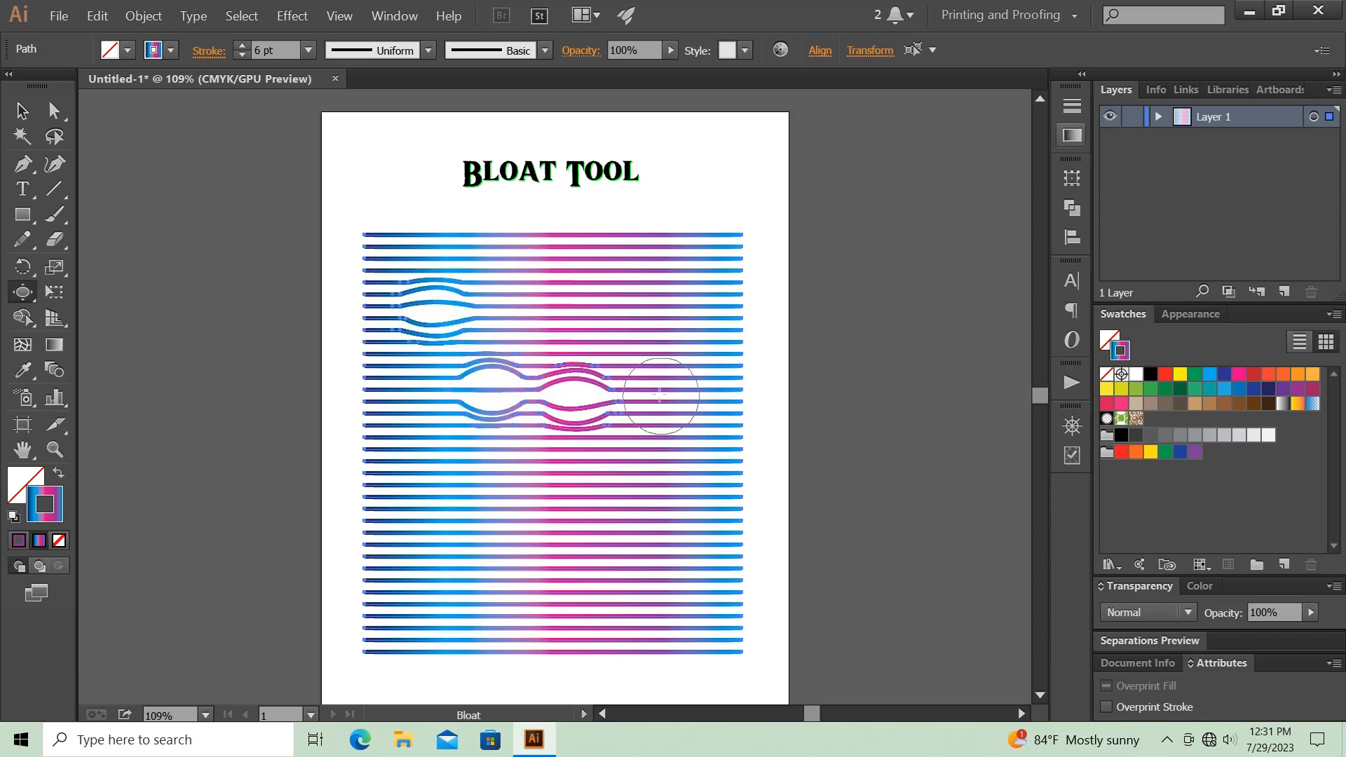
{"action": "left_click", "coordinate": [659, 396]}
{"action": "left_click", "coordinate": [650, 279]}
{"action": "left_click_drag", "start_coordinate": [425, 468], "coordinate": [432, 589]}
{"action": "left_click_drag", "start_coordinate": [537, 567], "coordinate": [586, 505]}
{"action": "left_click_drag", "start_coordinate": [664, 586], "coordinate": [679, 560]}
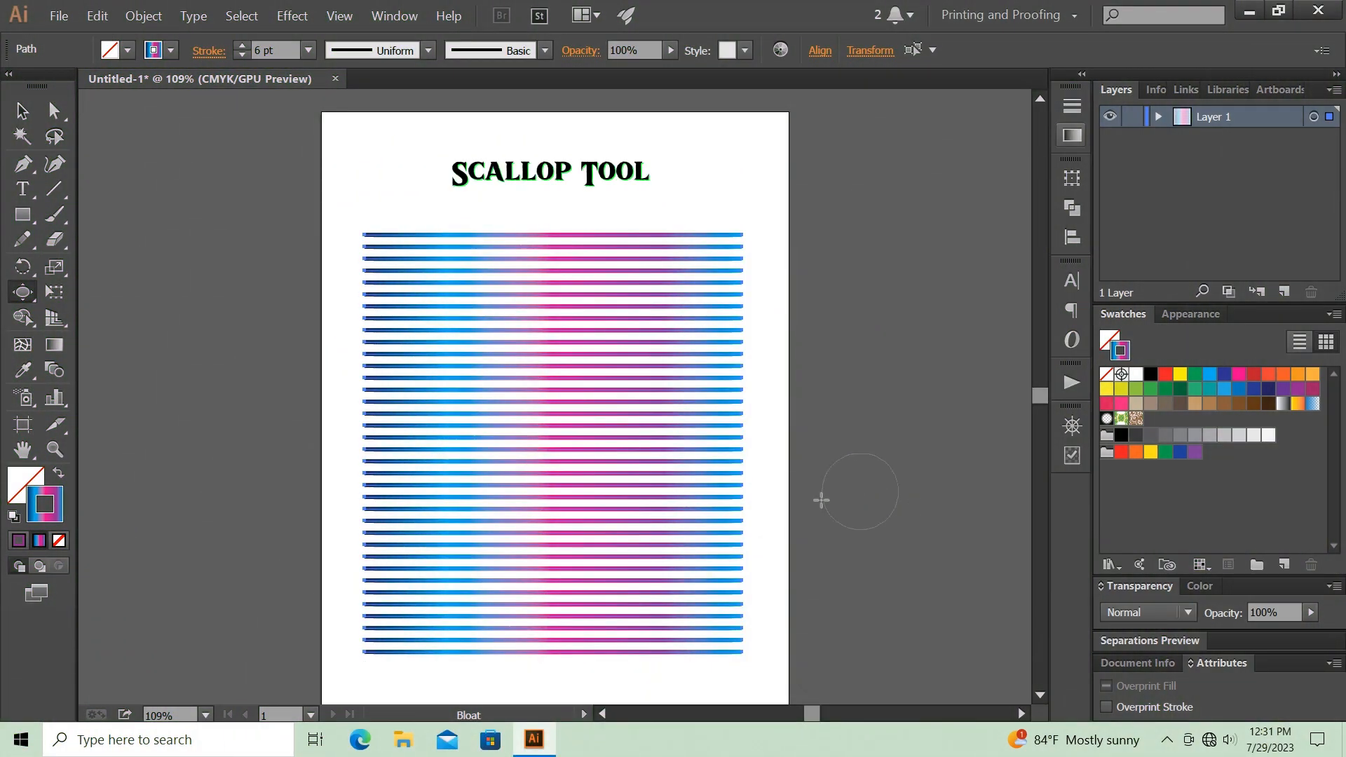
Apply the Scallop tool at many spots across the selected lines, including a vertical stroke left of the centre
{"action": "left_click", "coordinate": [23, 293]}
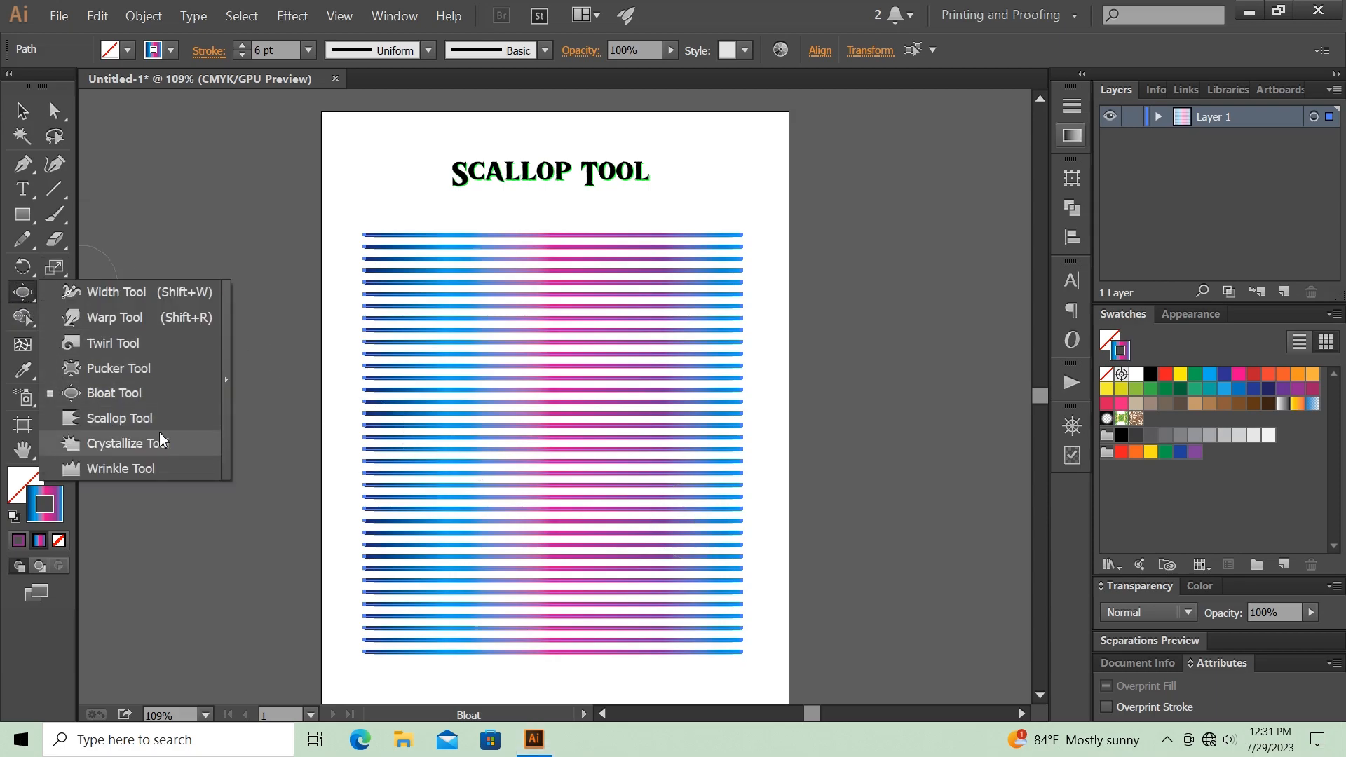
{"action": "left_click", "coordinate": [140, 421]}
{"action": "left_click_drag", "start_coordinate": [421, 318], "coordinate": [440, 309]}
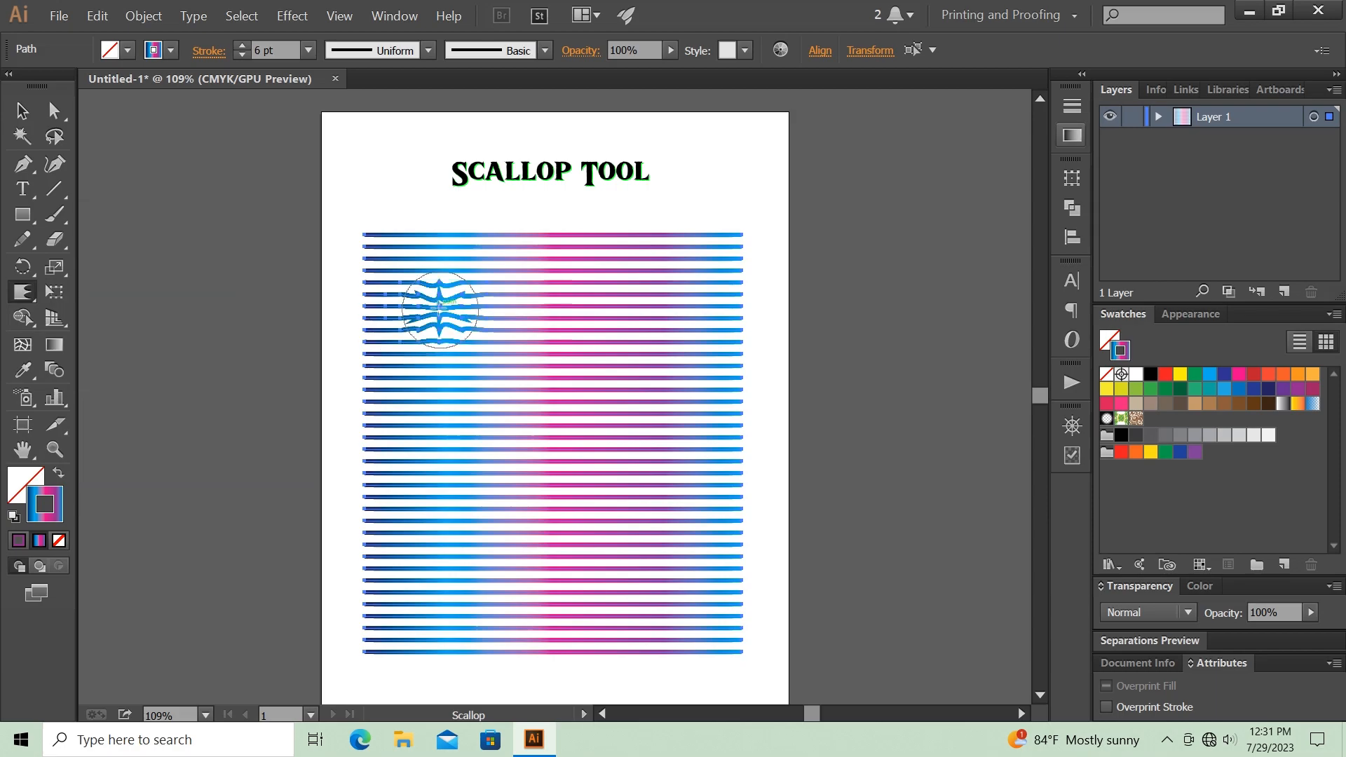
{"action": "left_click", "coordinate": [460, 394]}
{"action": "left_click", "coordinate": [586, 367]}
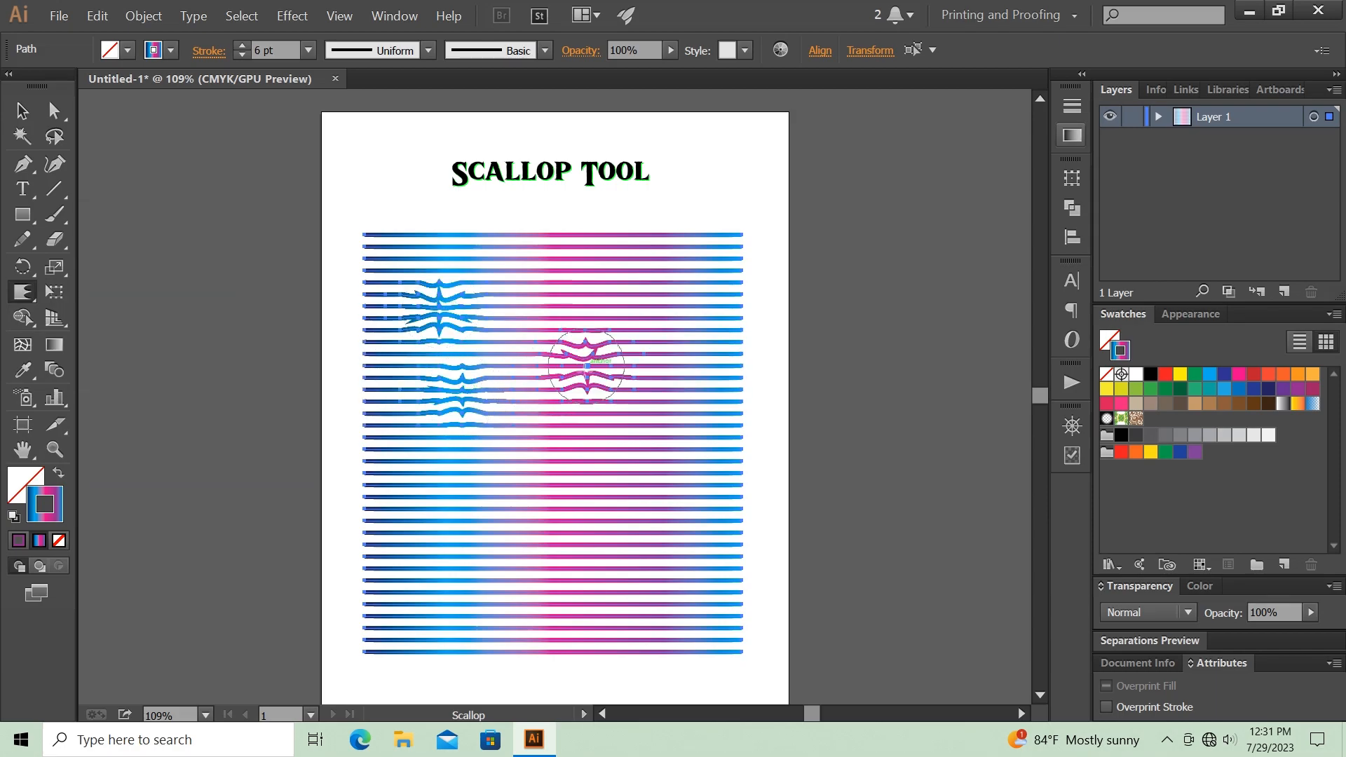
{"action": "left_click", "coordinate": [557, 443]}
{"action": "left_click", "coordinate": [677, 354]}
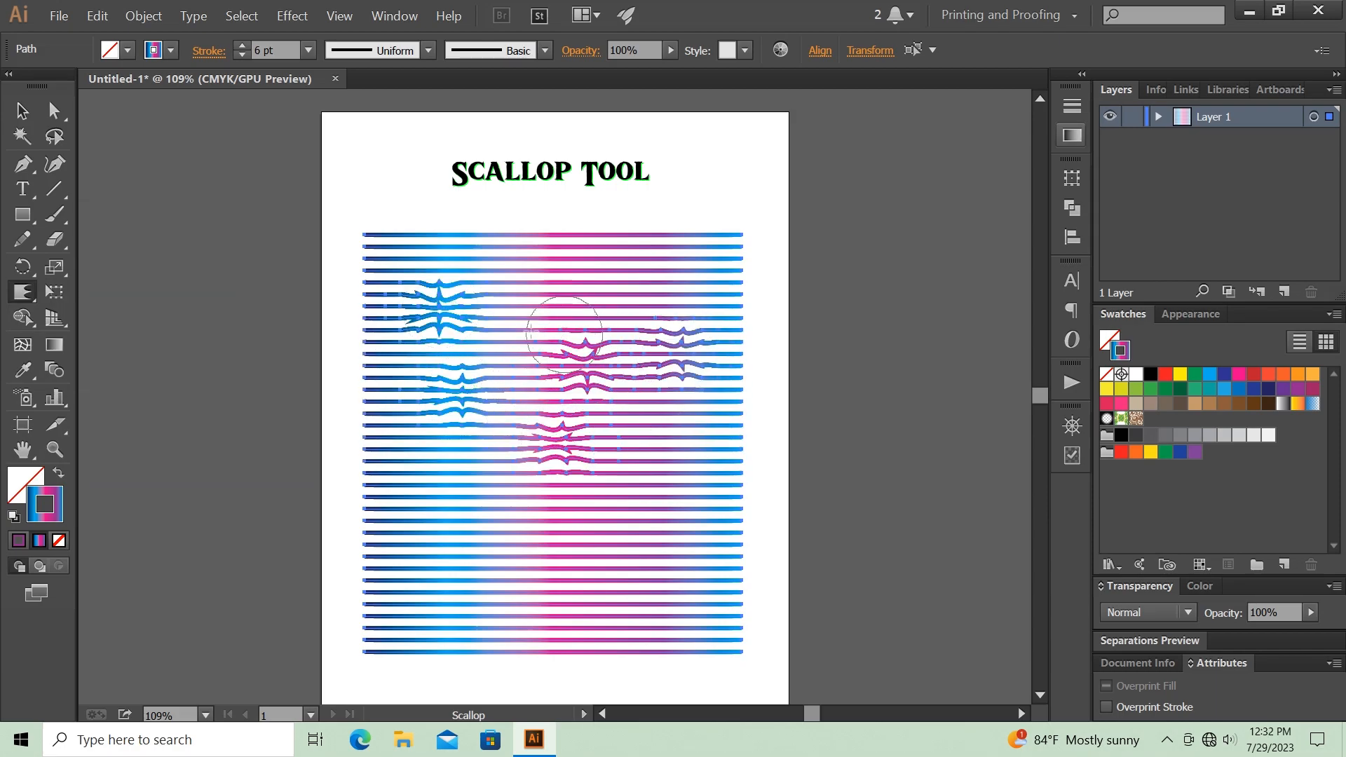
{"action": "mouse_move", "coordinate": [502, 319]}
{"action": "left_mouse_down"}
{"action": "mouse_move", "coordinate": [513, 368]}
{"action": "mouse_move", "coordinate": [495, 481]}
{"action": "left_mouse_up"}
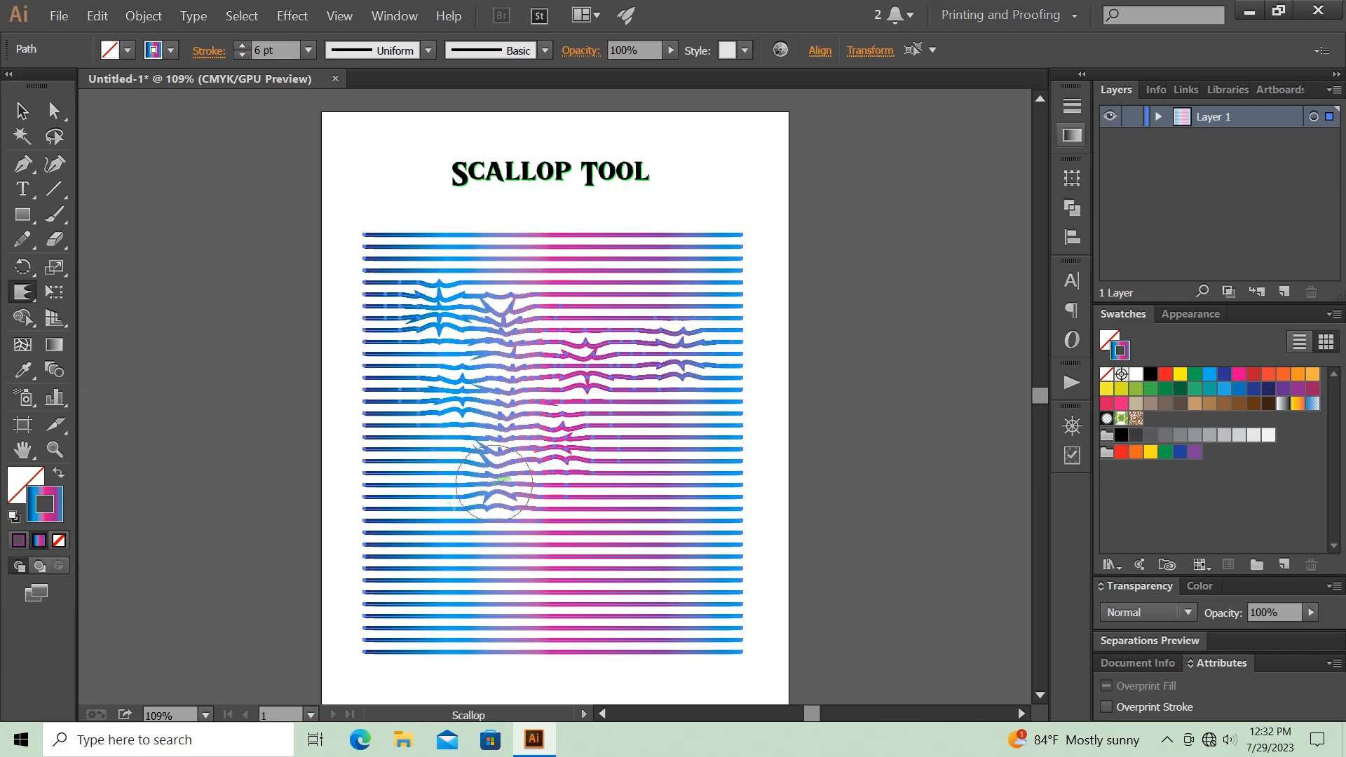
{"action": "left_click", "coordinate": [429, 508]}
{"action": "left_click", "coordinate": [497, 580]}
{"action": "left_click", "coordinate": [605, 581]}
{"action": "left_click", "coordinate": [652, 454]}
{"action": "left_click", "coordinate": [684, 615]}
{"action": "left_click", "coordinate": [687, 545]}
{"action": "left_click", "coordinate": [585, 499]}
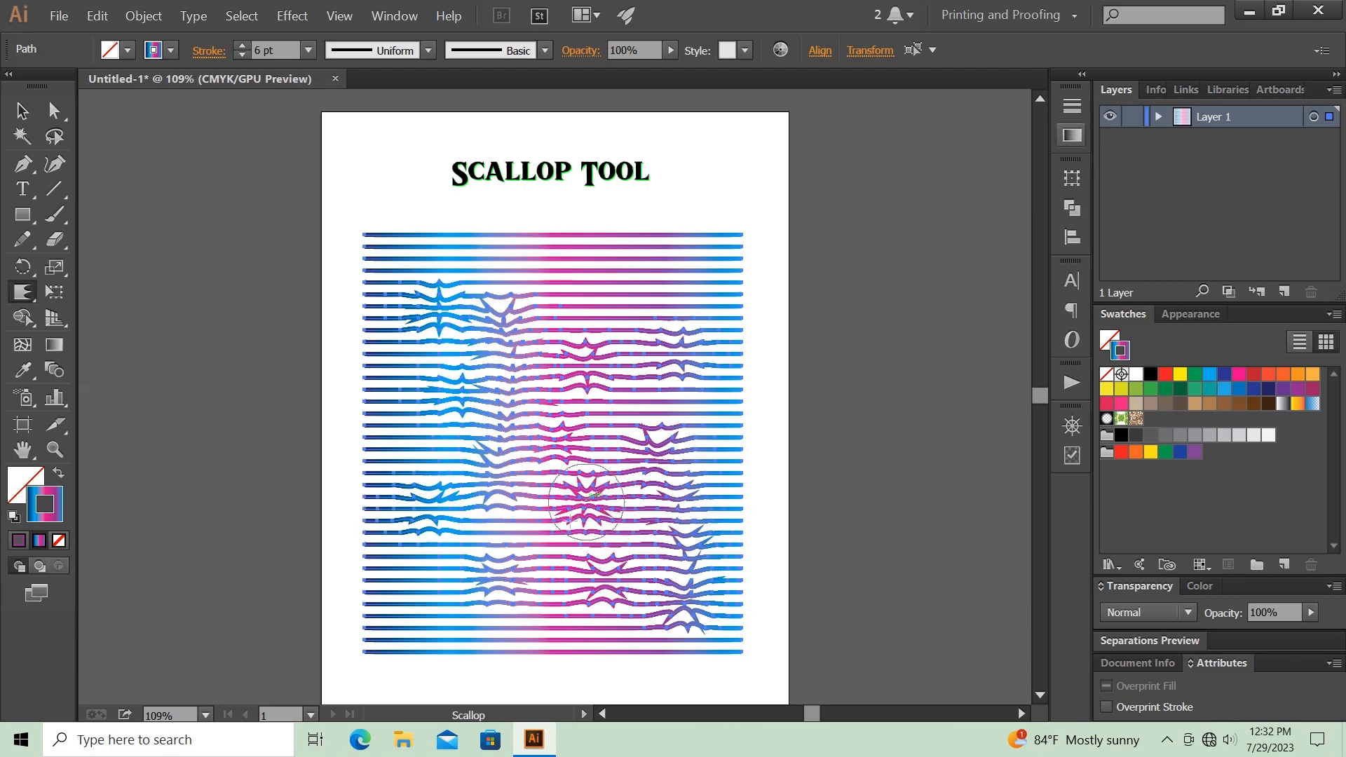
{"action": "left_click", "coordinate": [421, 596]}
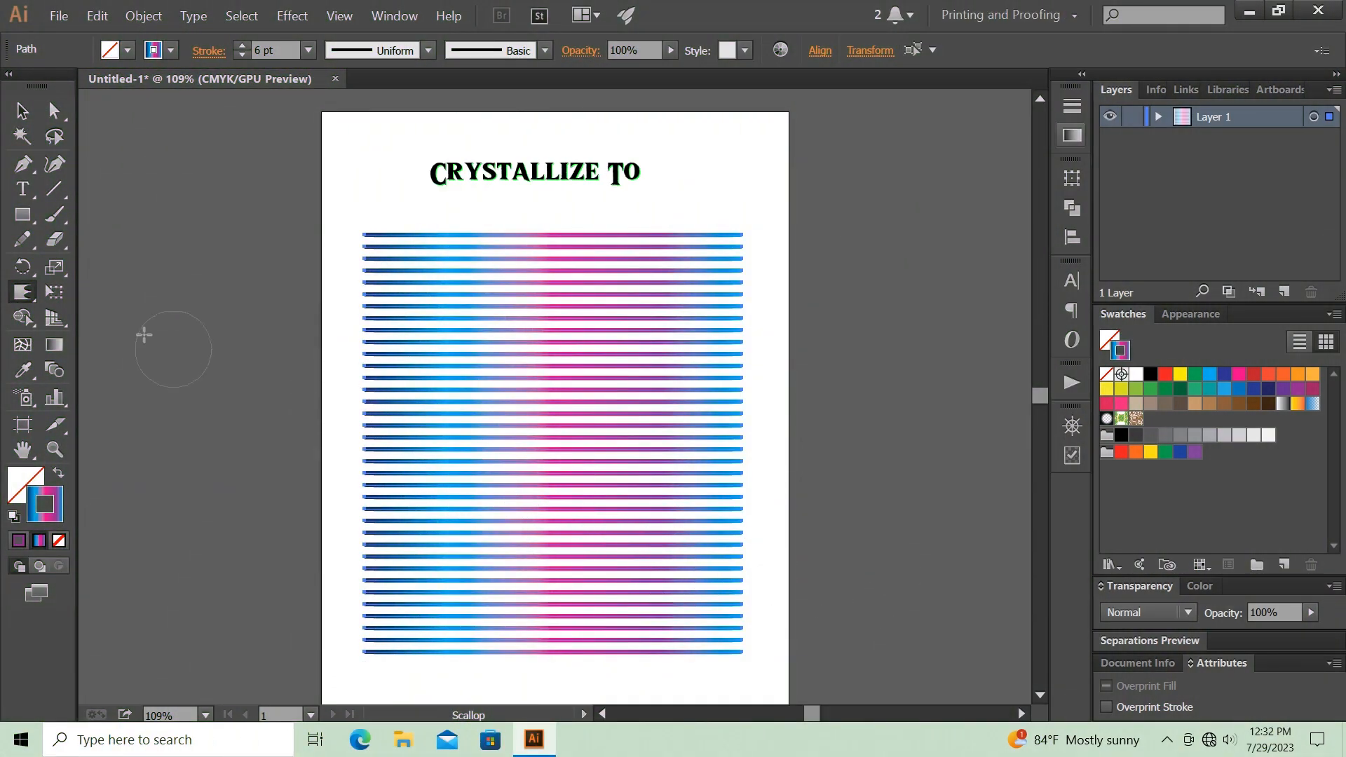
Apply the Crystallize tool at several spots across the selected lines, from the upper left to the lower right of the stack
{"action": "left_click_drag", "start_coordinate": [16, 297], "coordinate": [94, 453]}
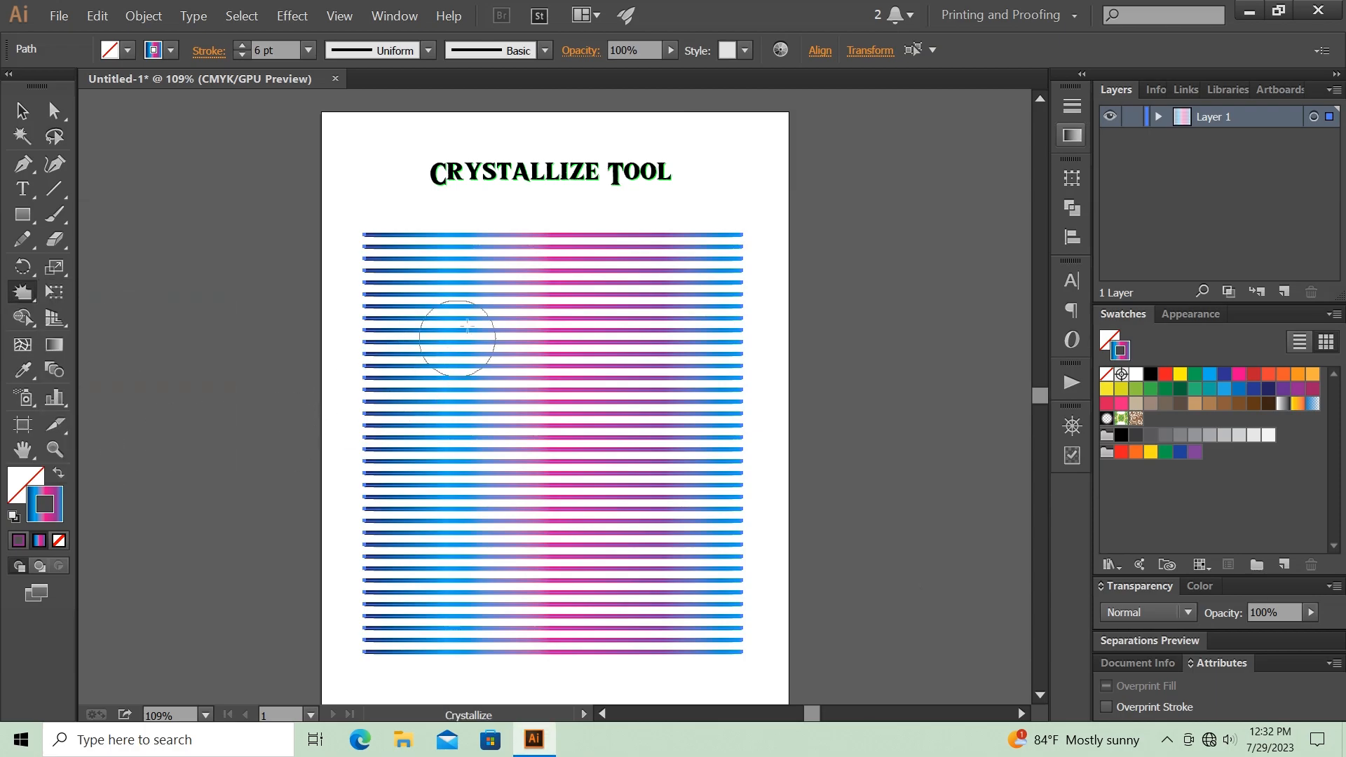
{"action": "left_click_drag", "start_coordinate": [433, 315], "coordinate": [429, 314]}
{"action": "left_click", "coordinate": [456, 421]}
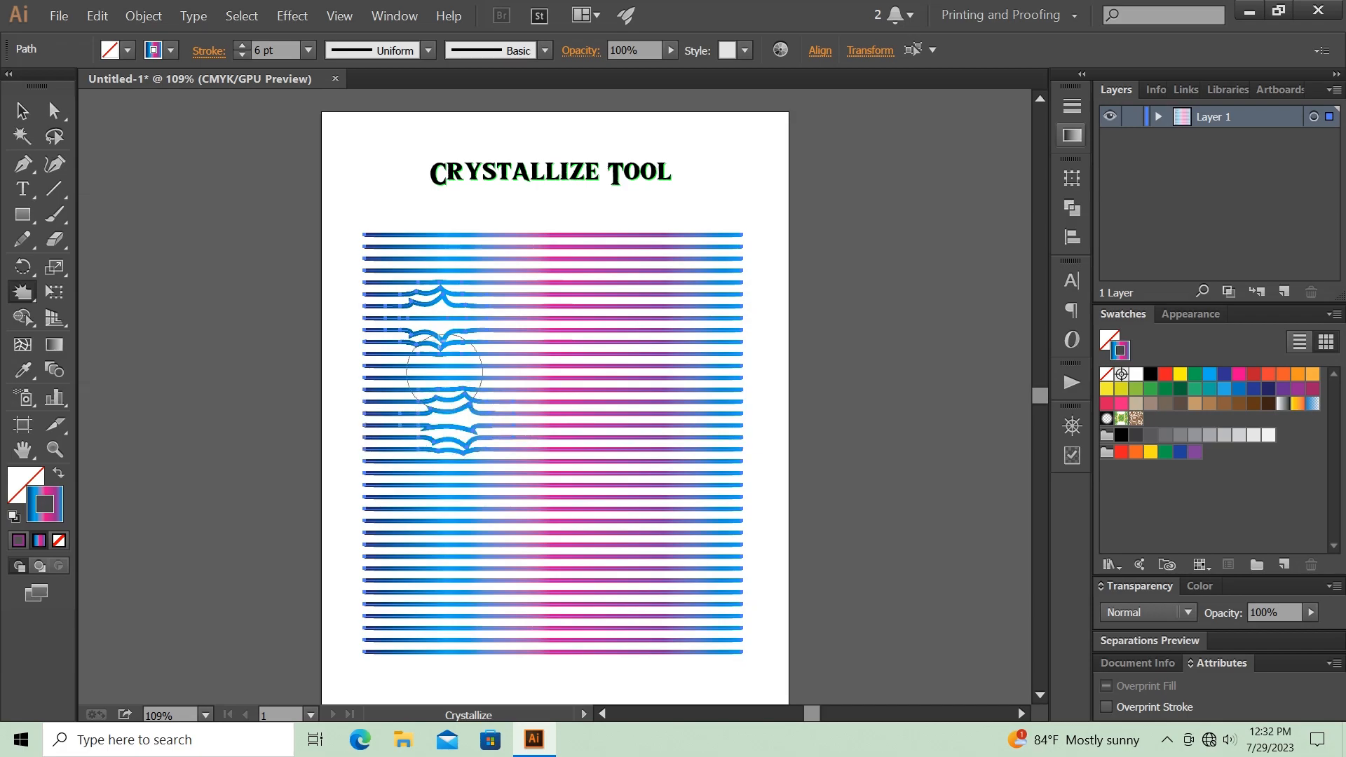
{"action": "left_click_drag", "start_coordinate": [529, 334], "coordinate": [536, 342]}
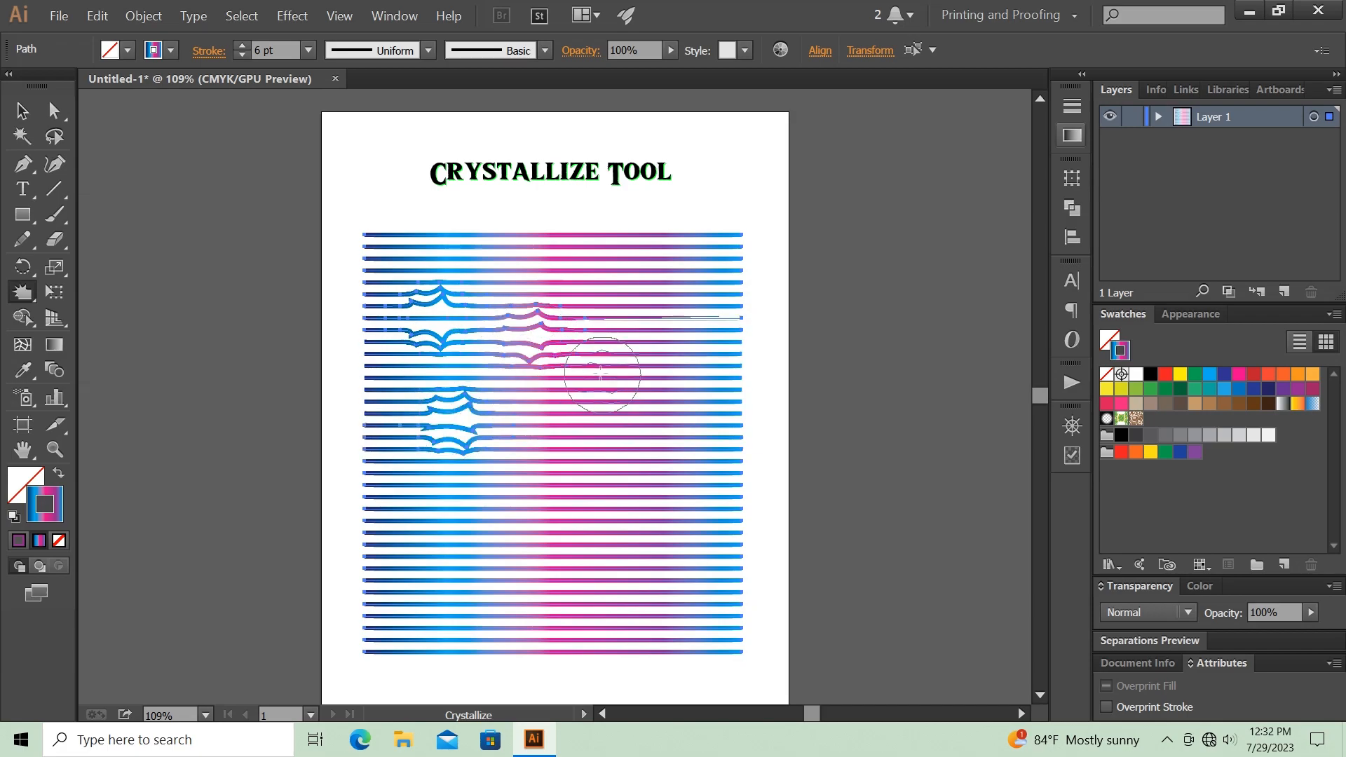
{"action": "left_click_drag", "start_coordinate": [600, 374], "coordinate": [619, 371]}
{"action": "left_click", "coordinate": [659, 387]}
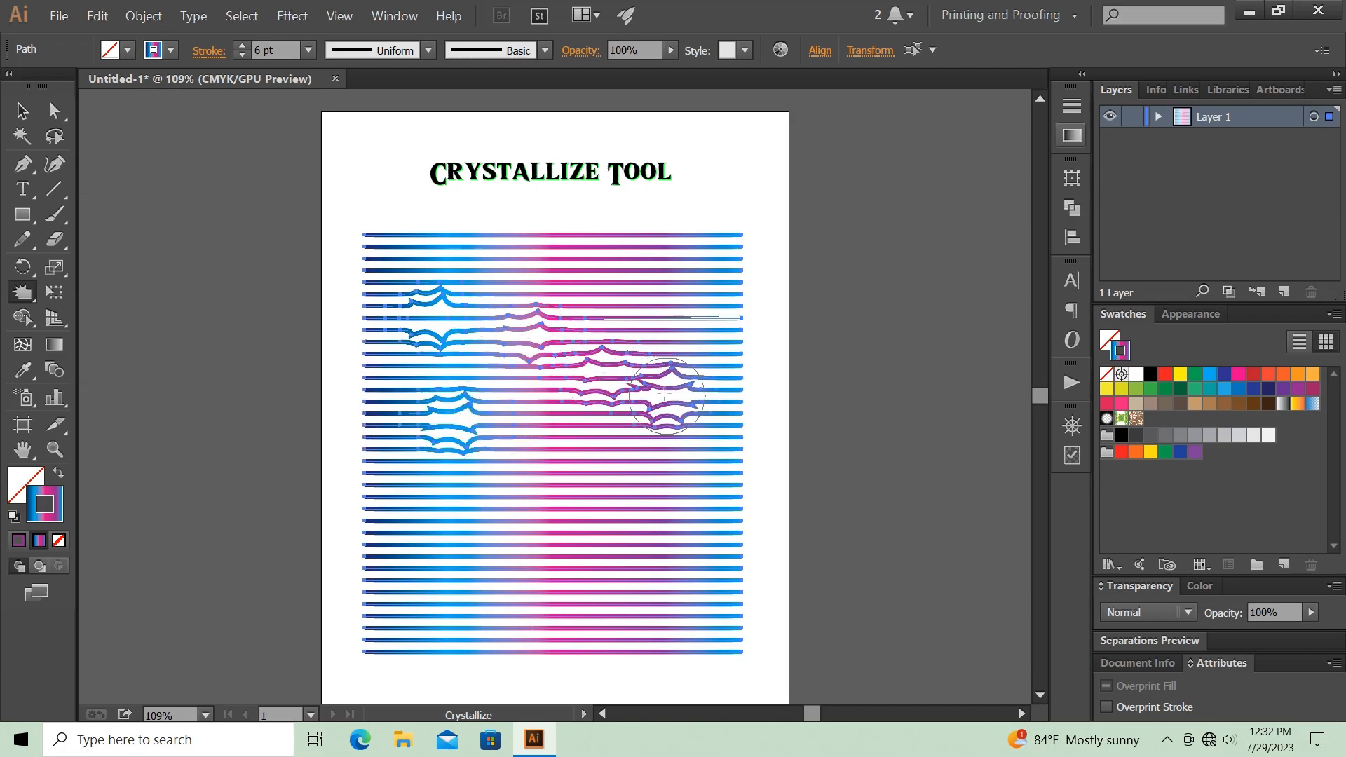
{"action": "left_click", "coordinate": [519, 436]}
{"action": "left_click", "coordinate": [536, 576]}
{"action": "mouse_move", "coordinate": [451, 524]}
{"action": "left_mouse_down"}
{"action": "mouse_move", "coordinate": [429, 572]}
{"action": "mouse_move", "coordinate": [484, 539]}
{"action": "left_mouse_up"}
{"action": "mouse_move", "coordinate": [655, 570]}
{"action": "left_mouse_down"}
{"action": "mouse_move", "coordinate": [640, 602]}
{"action": "mouse_move", "coordinate": [673, 512]}
{"action": "mouse_move", "coordinate": [712, 512]}
{"action": "left_mouse_up"}
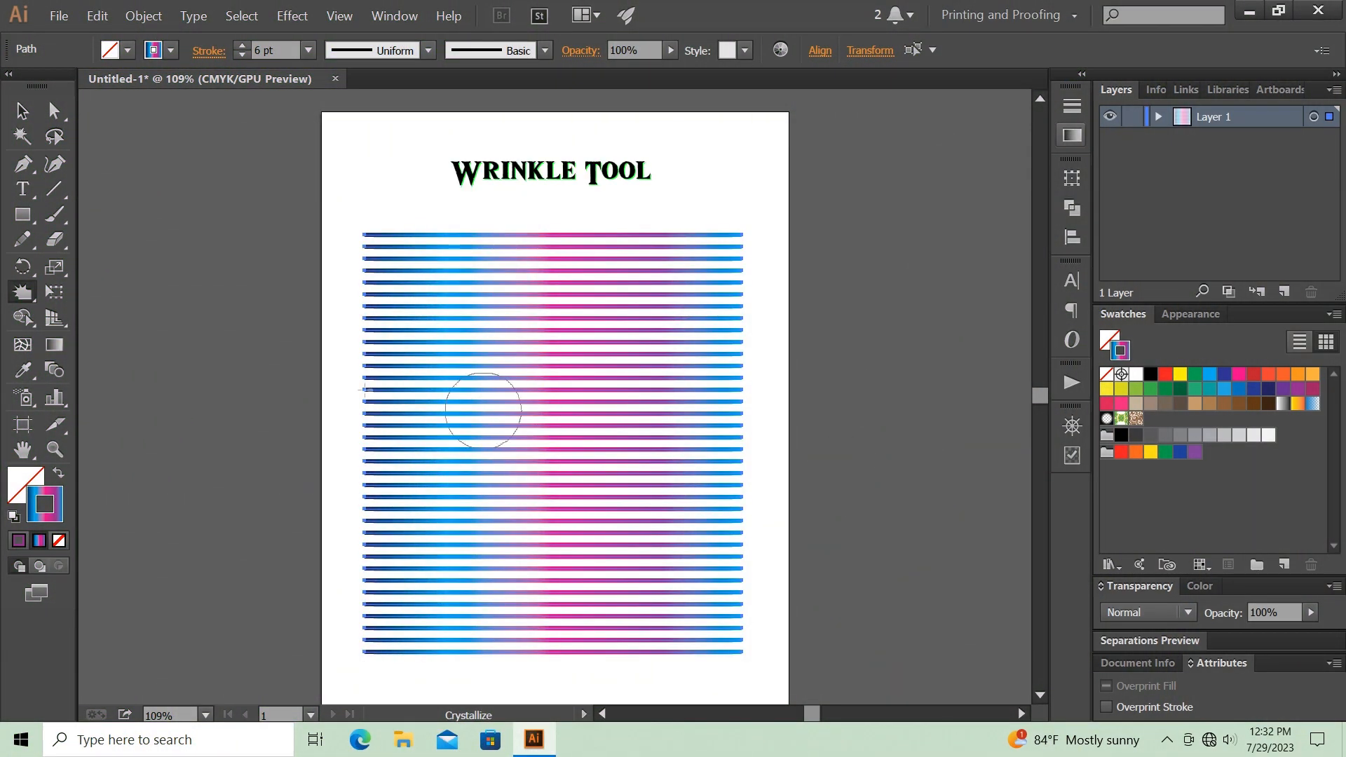
Roughen the selected lines with the Wrinkle tool in downward strokes side by side across the full width of the stack
{"action": "left_click", "coordinate": [23, 292]}
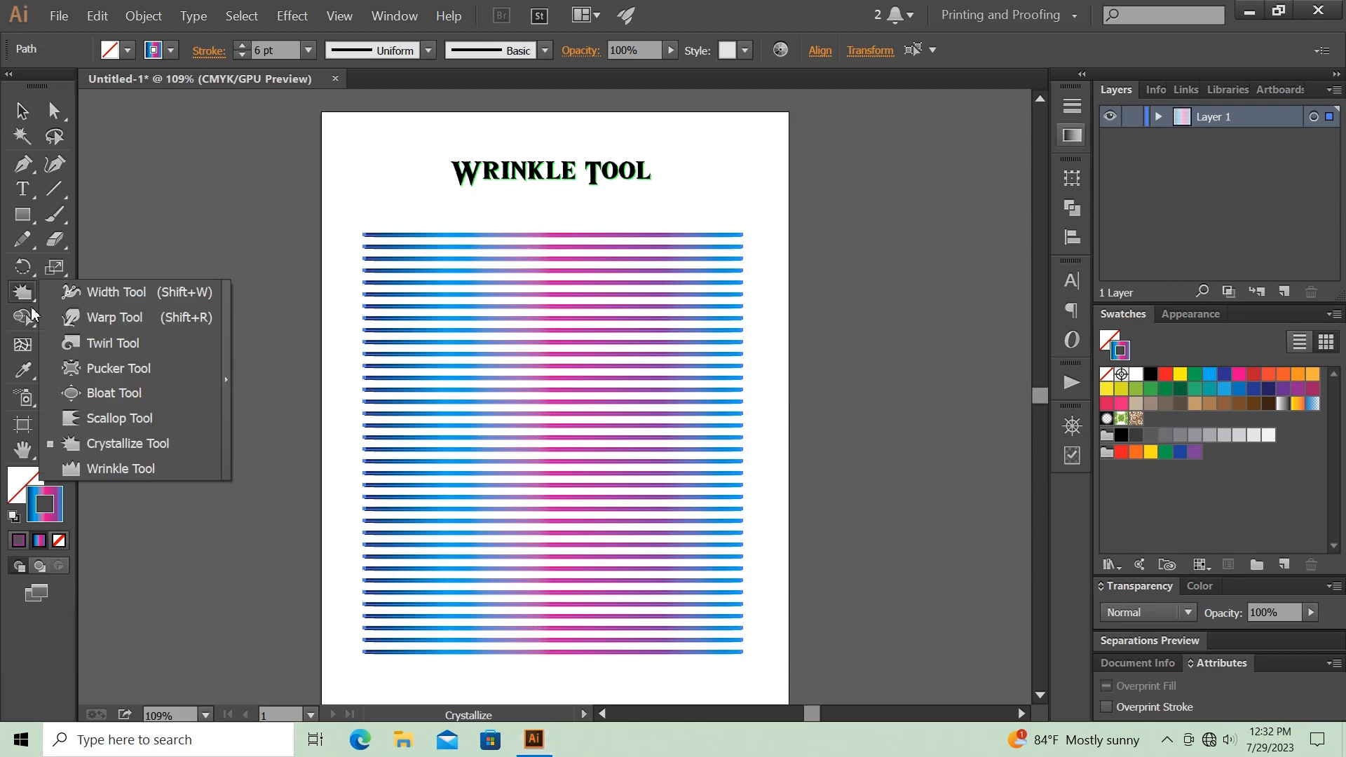
{"action": "left_click", "coordinate": [107, 473]}
{"action": "mouse_move", "coordinate": [419, 299]}
{"action": "left_mouse_down"}
{"action": "mouse_move", "coordinate": [566, 291]}
{"action": "mouse_move", "coordinate": [422, 287]}
{"action": "mouse_move", "coordinate": [400, 270]}
{"action": "mouse_move", "coordinate": [408, 353]}
{"action": "mouse_move", "coordinate": [367, 600]}
{"action": "mouse_move", "coordinate": [371, 630]}
{"action": "left_mouse_up"}
{"action": "left_click_drag", "start_coordinate": [463, 457], "coordinate": [429, 670]}
{"action": "left_click_drag", "start_coordinate": [535, 254], "coordinate": [518, 662]}
{"action": "mouse_move", "coordinate": [594, 256]}
{"action": "left_mouse_down"}
{"action": "mouse_move", "coordinate": [572, 391]}
{"action": "mouse_move", "coordinate": [563, 652]}
{"action": "left_mouse_up"}
{"action": "left_click_drag", "start_coordinate": [619, 264], "coordinate": [629, 677]}
{"action": "mouse_move", "coordinate": [708, 234]}
{"action": "left_mouse_down"}
{"action": "mouse_move", "coordinate": [686, 254]}
{"action": "mouse_move", "coordinate": [710, 604]}
{"action": "mouse_move", "coordinate": [686, 670]}
{"action": "left_mouse_up"}
{"action": "left_click_drag", "start_coordinate": [652, 349], "coordinate": [693, 604]}
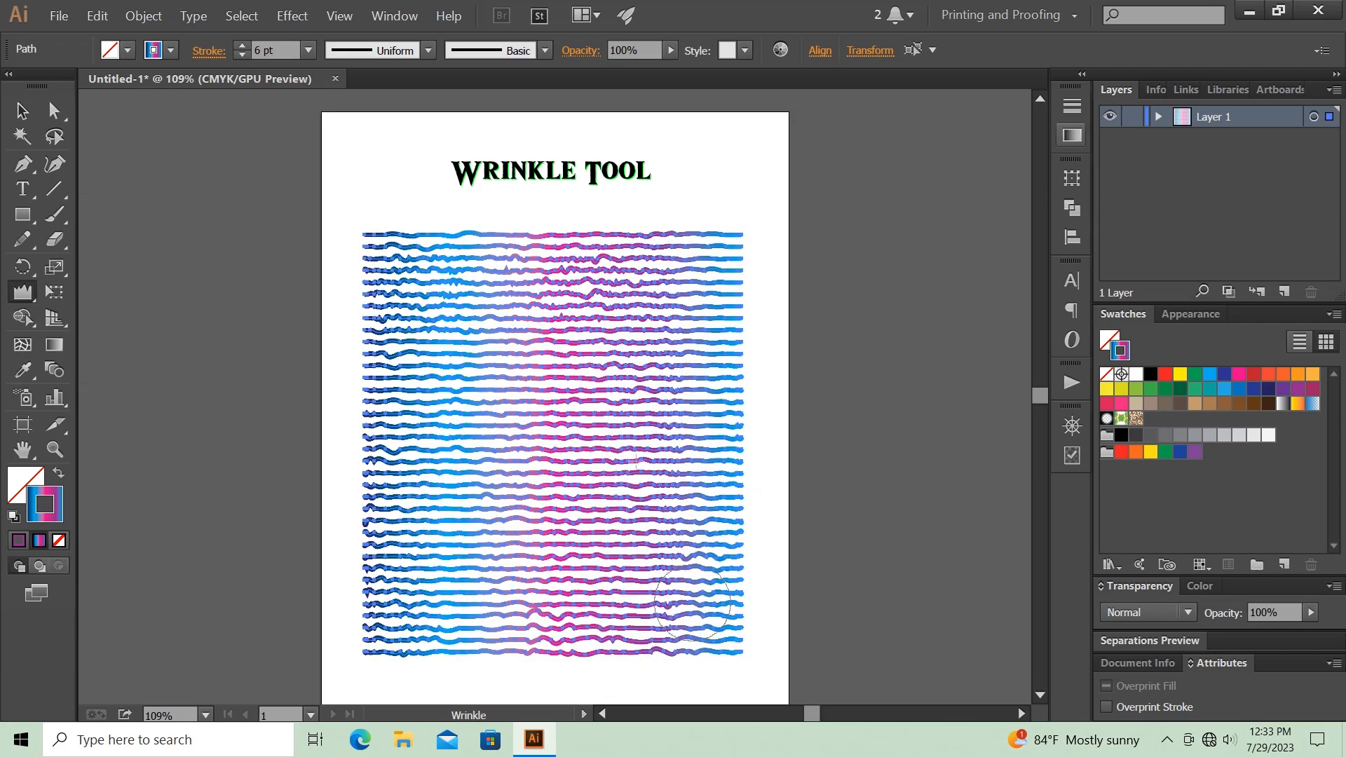
Add more Wrinkle tool distortion with diagonal strokes through the middle of the stack and a horizontal stroke across its lower right part
{"action": "mouse_move", "coordinate": [574, 319]}
{"action": "left_mouse_down"}
{"action": "mouse_move", "coordinate": [482, 449]}
{"action": "mouse_move", "coordinate": [554, 557]}
{"action": "mouse_move", "coordinate": [670, 455]}
{"action": "mouse_move", "coordinate": [634, 389]}
{"action": "mouse_move", "coordinate": [572, 374]}
{"action": "mouse_move", "coordinate": [490, 490]}
{"action": "left_mouse_up"}
{"action": "mouse_move", "coordinate": [414, 473]}
{"action": "left_mouse_down"}
{"action": "mouse_move", "coordinate": [669, 595]}
{"action": "mouse_move", "coordinate": [691, 359]}
{"action": "mouse_move", "coordinate": [717, 282]}
{"action": "mouse_move", "coordinate": [673, 296]}
{"action": "left_mouse_up"}
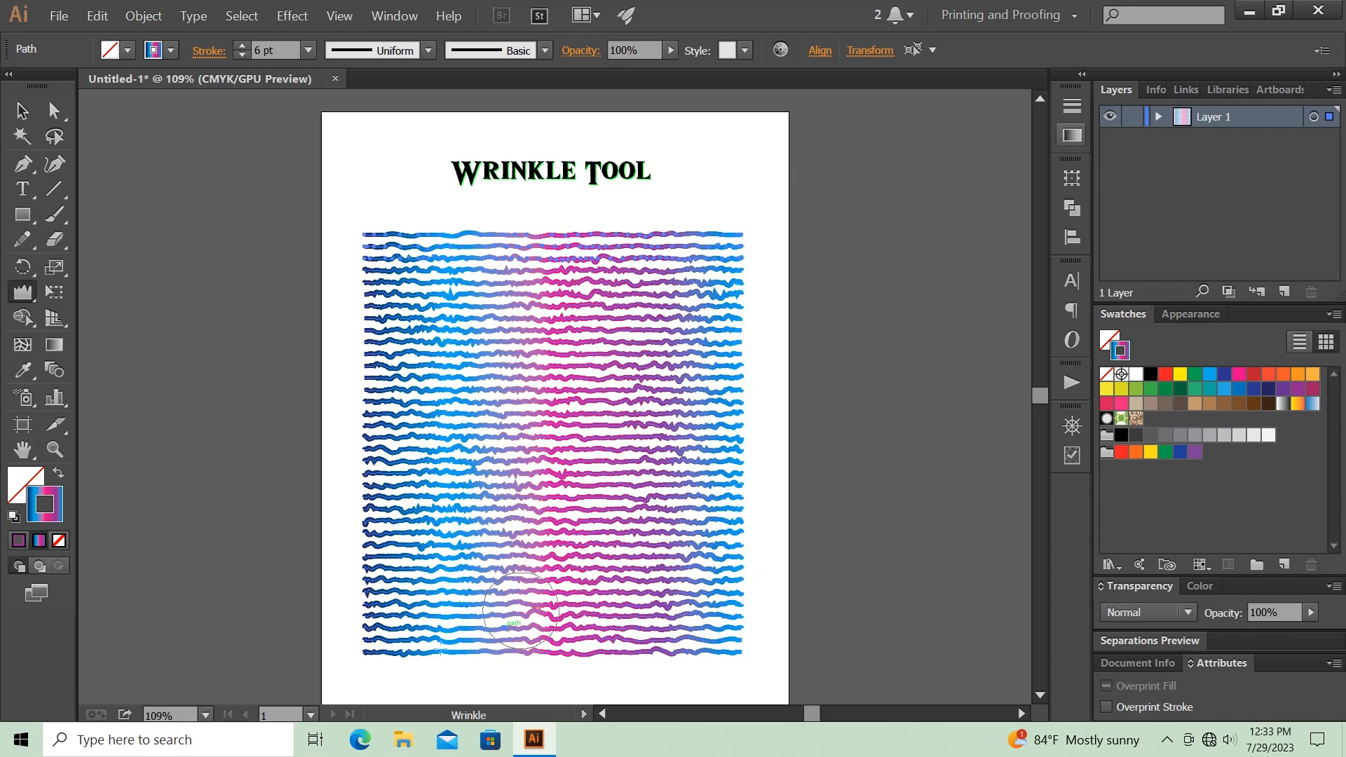
{"action": "left_click_drag", "start_coordinate": [536, 505], "coordinate": [705, 505]}
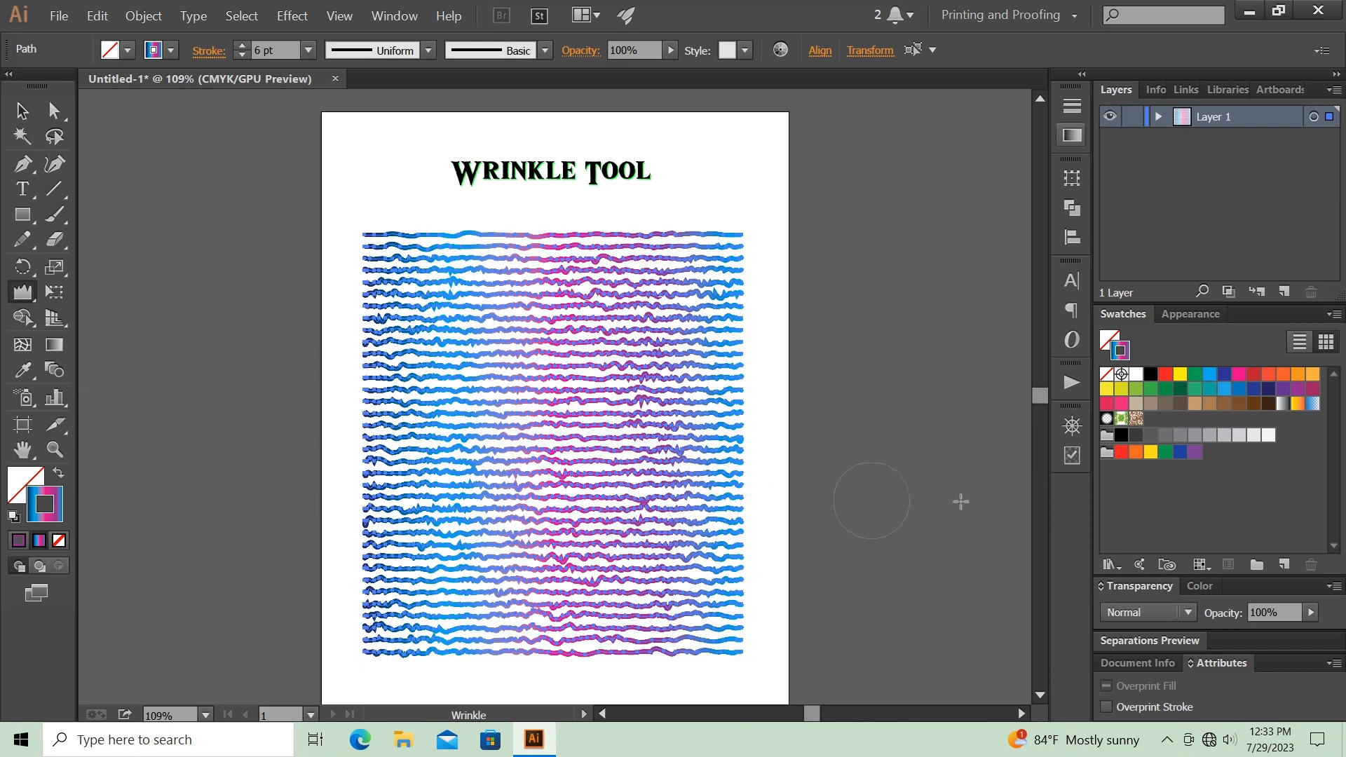